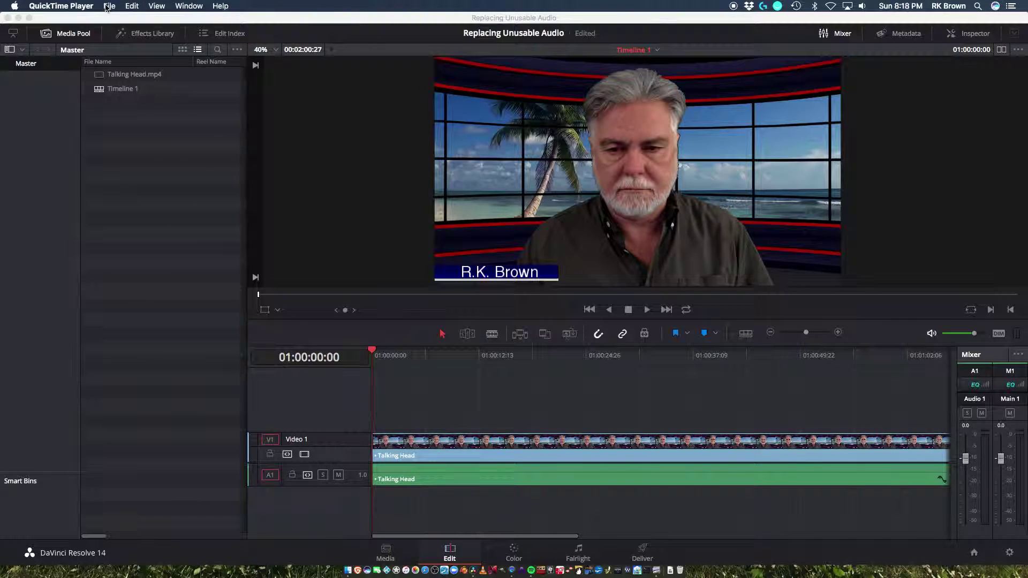
Return to DaVinci Resolve so Timeline 1 with the Talking Head clip is showing.
click(110, 7)
click(159, 235)
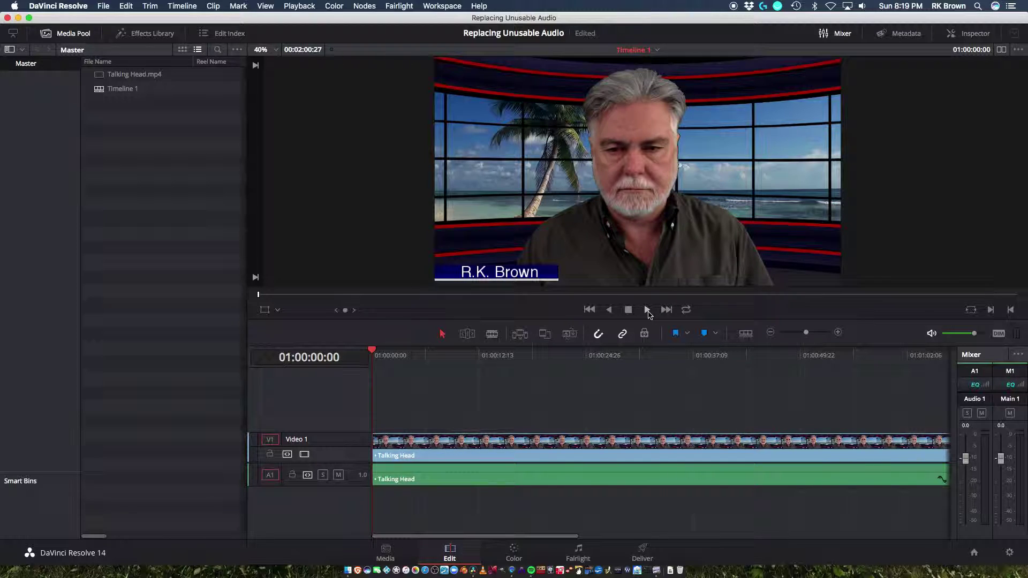
Play the Talking Head timeline and stop at 01:00:17:05 after hearing the choppy audio.
click(647, 311)
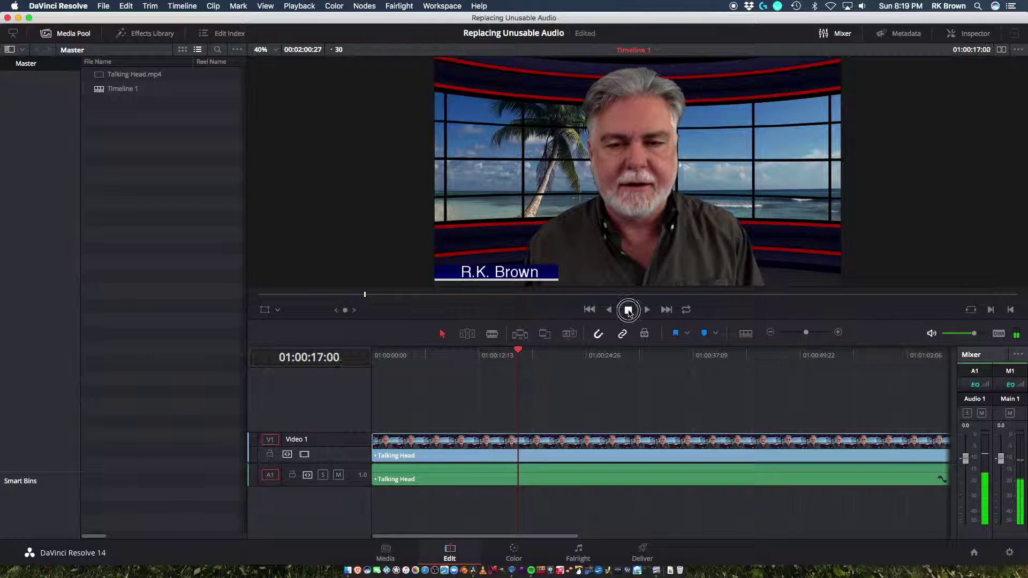
click(628, 310)
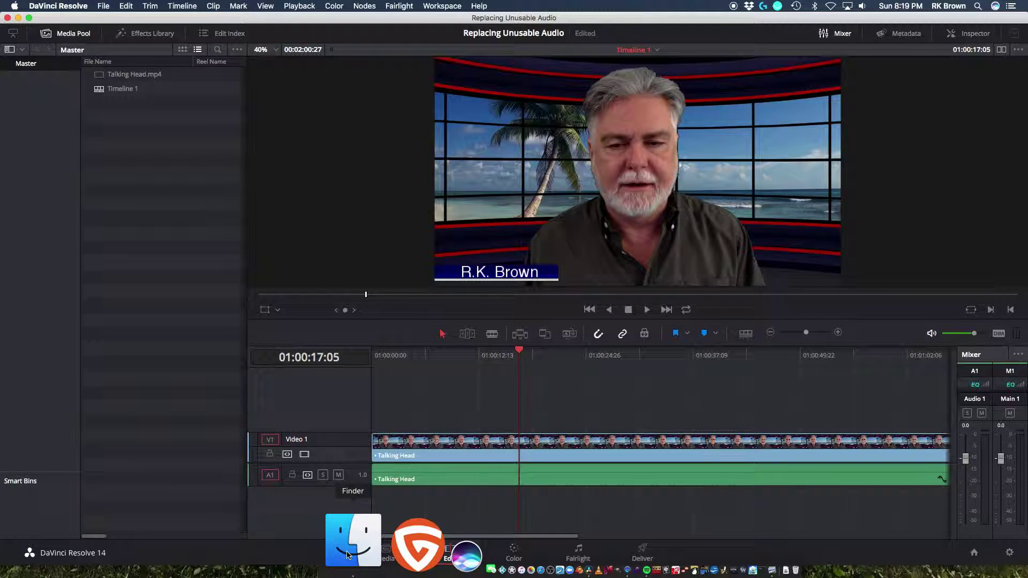
click(347, 555)
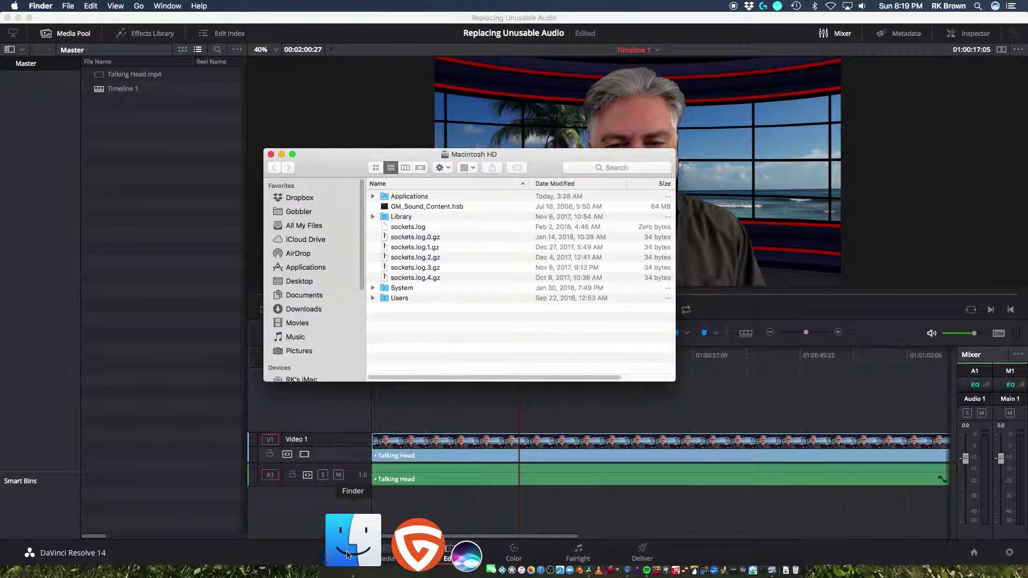
scroll(336, 272, down, 3)
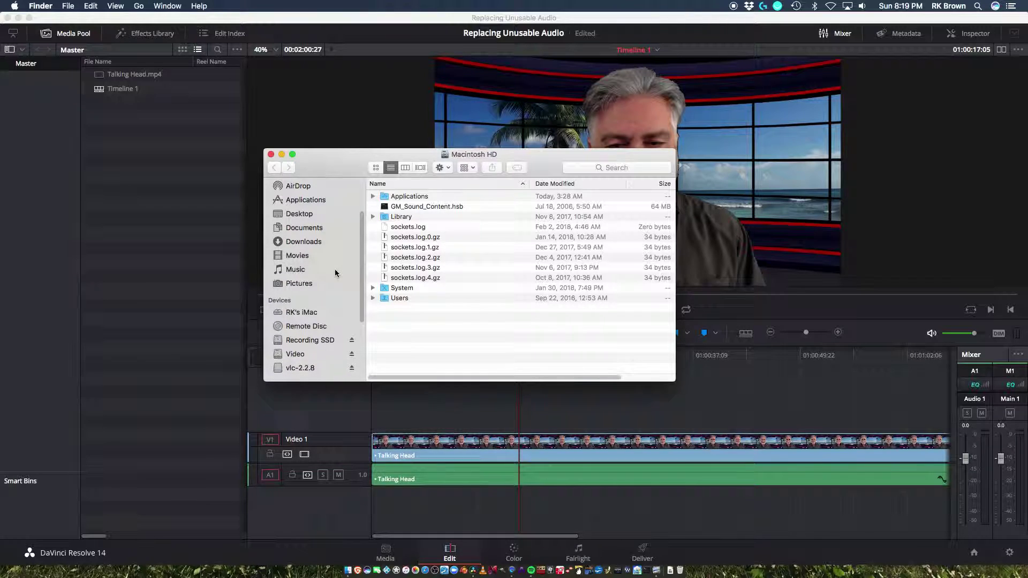
scroll(335, 273, up, 3)
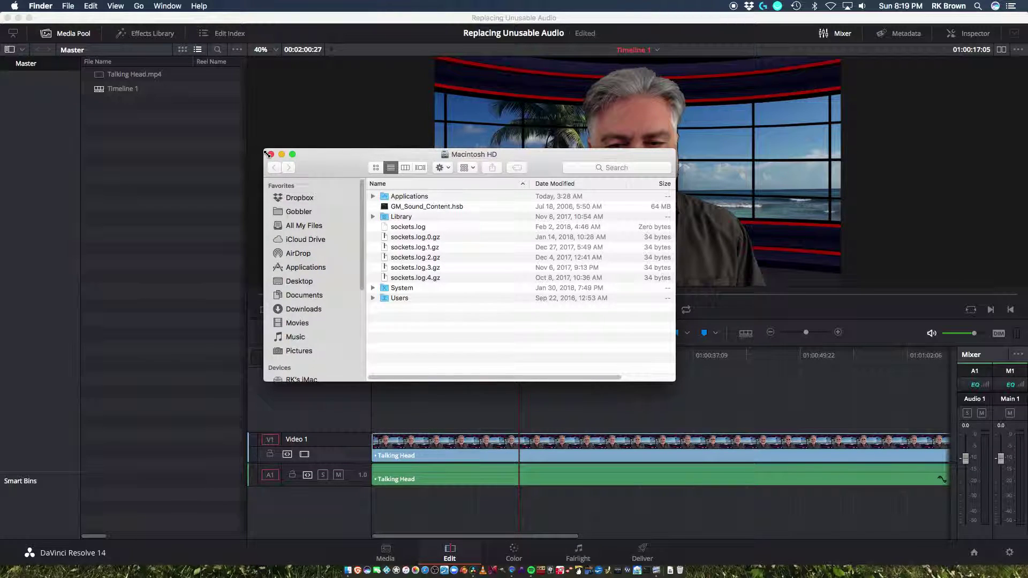
click(271, 155)
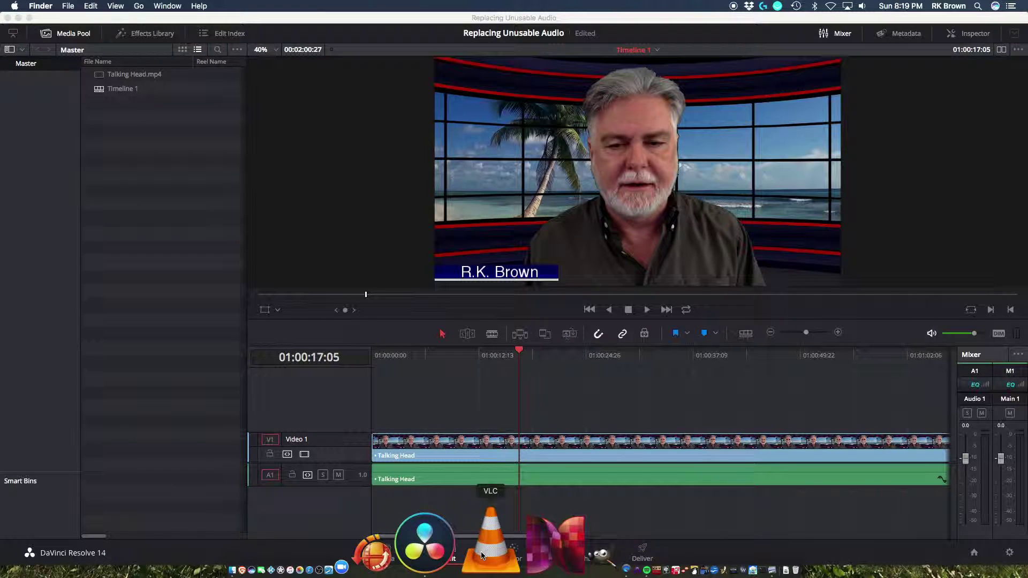
Launch VLC and load Talking Head.mkv as the source in Convert & Stream.
click(482, 556)
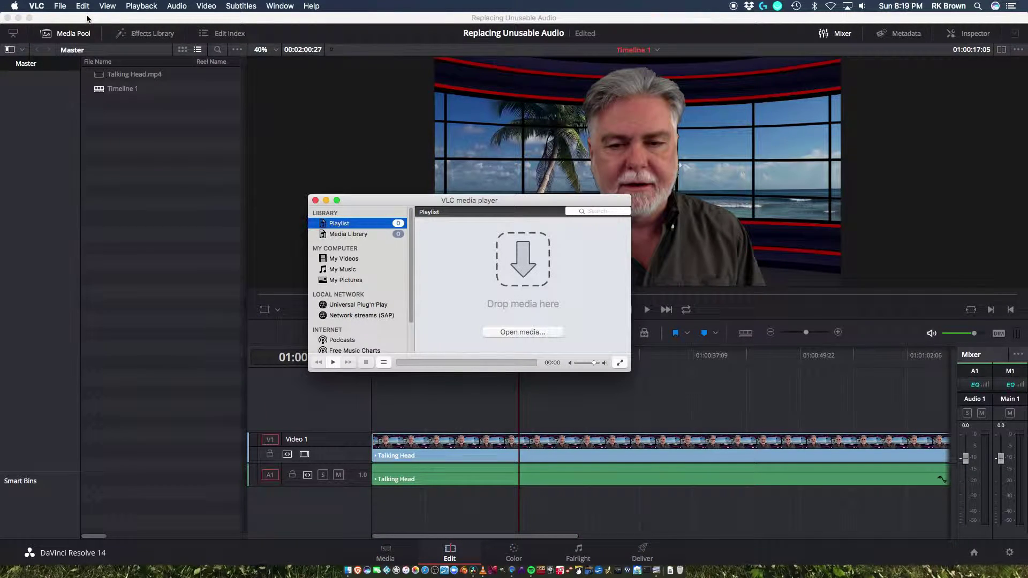
click(59, 6)
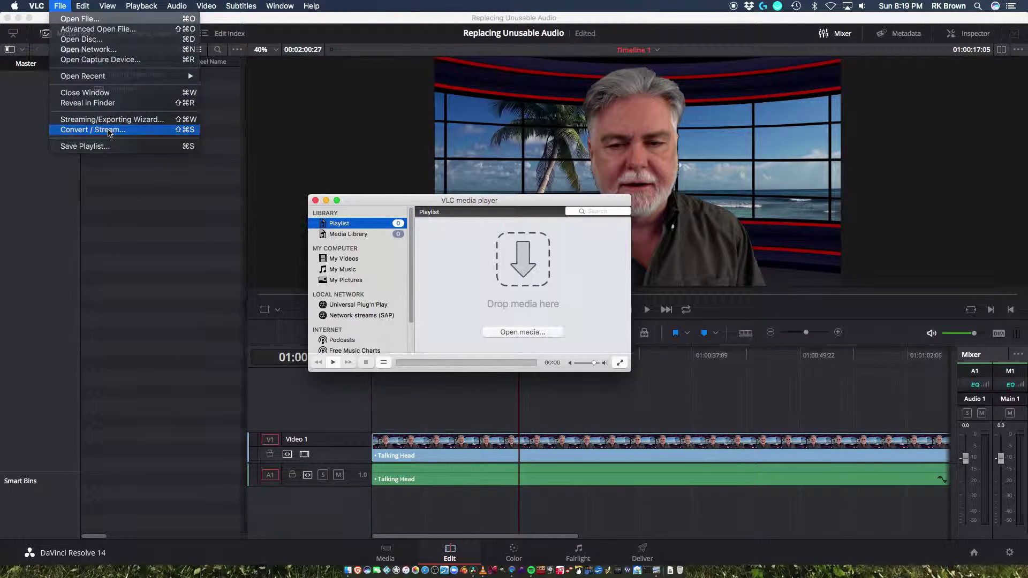
click(109, 132)
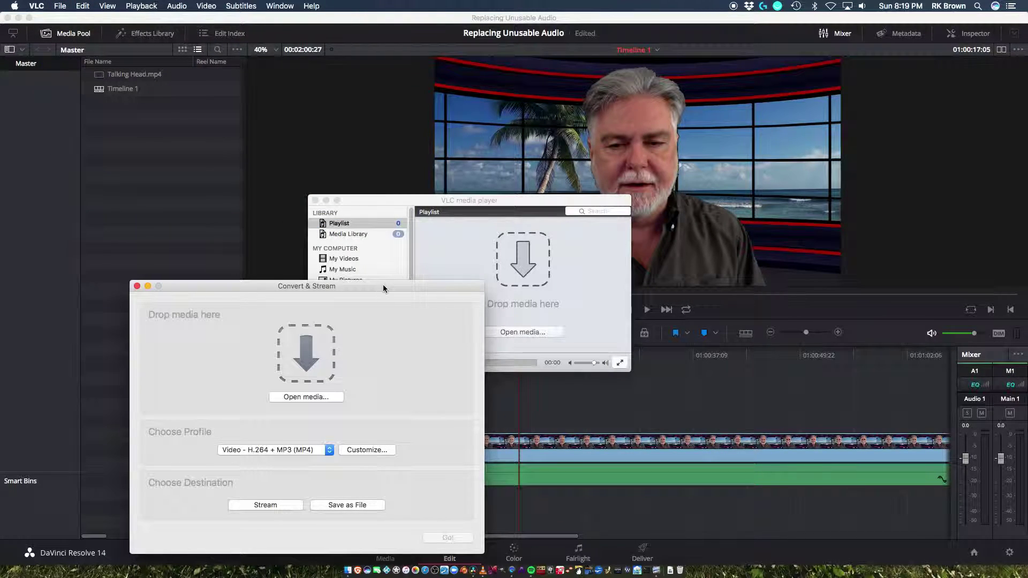
drag(384, 286, 523, 148)
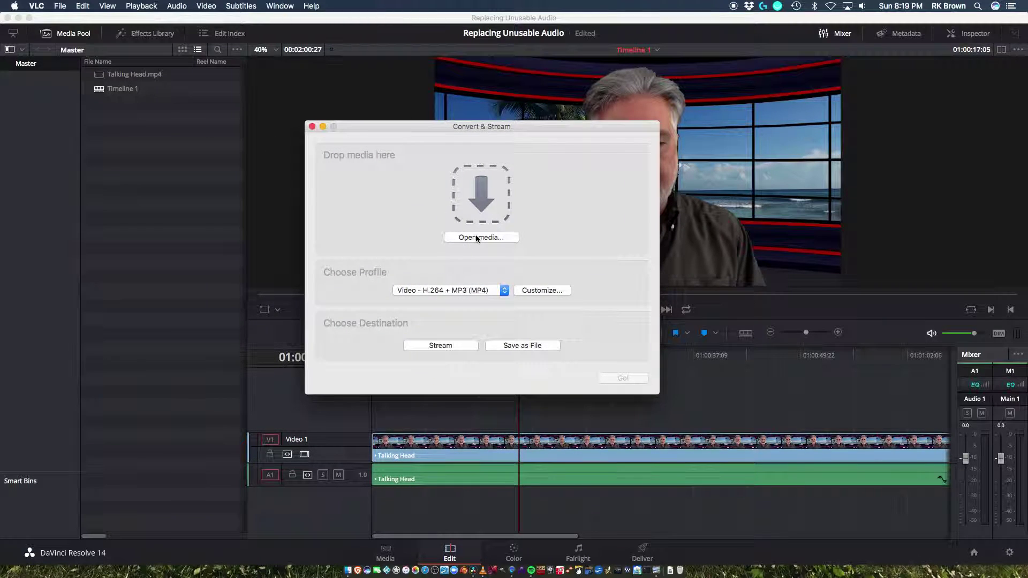
click(477, 238)
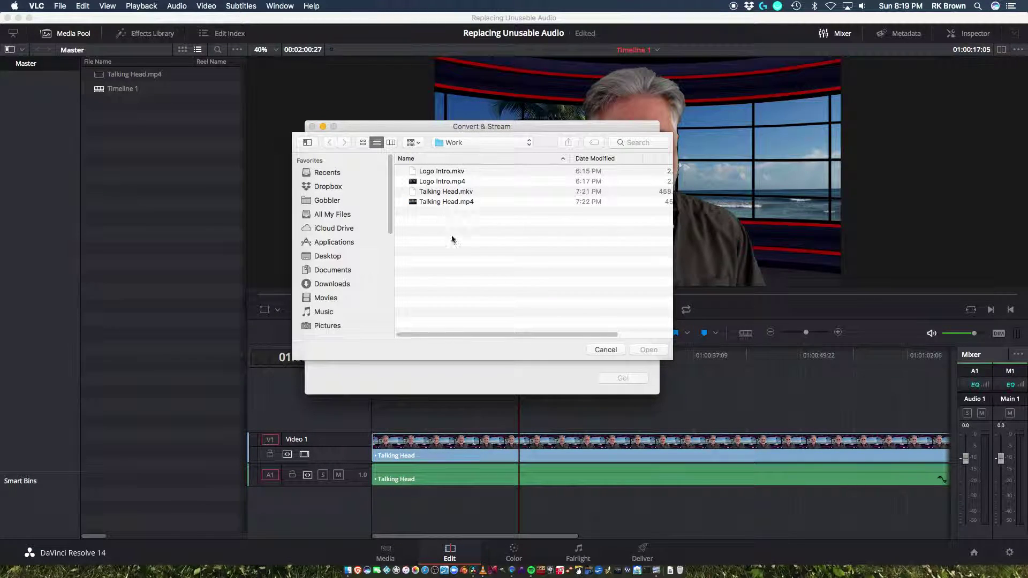
click(444, 192)
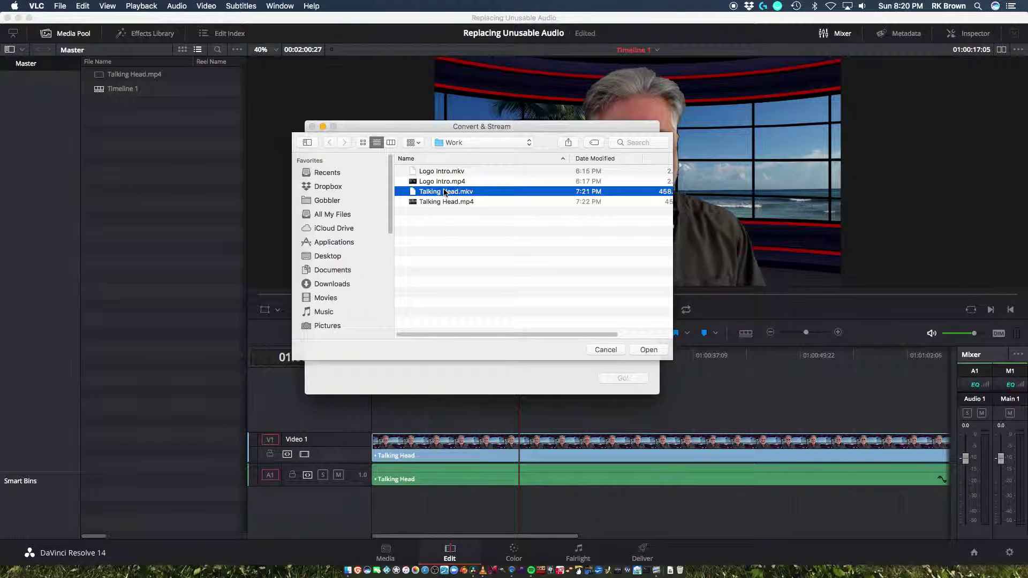
click(646, 351)
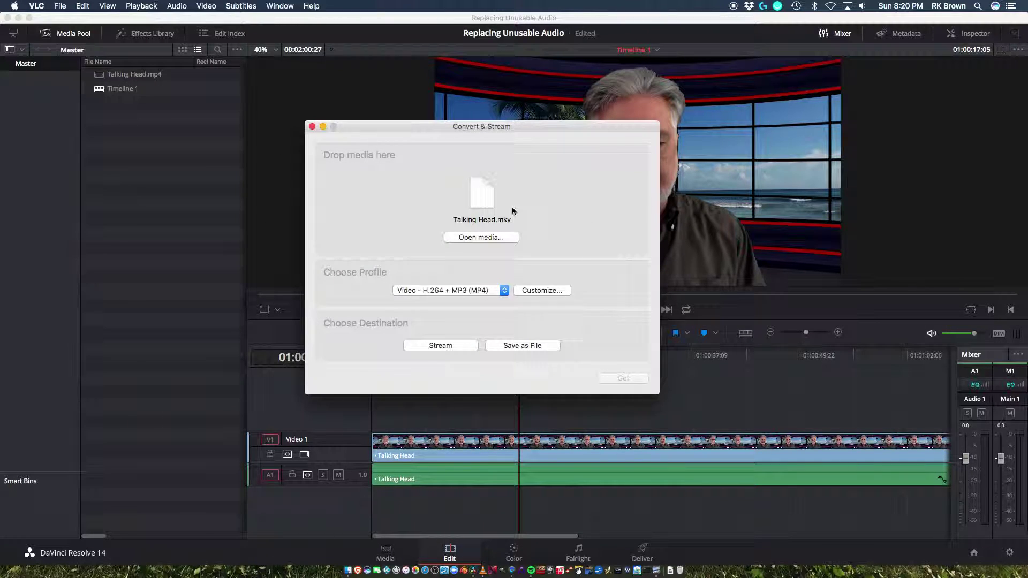
Choose the Audio - MP3 profile and set its audio bitrate to 320.
click(503, 291)
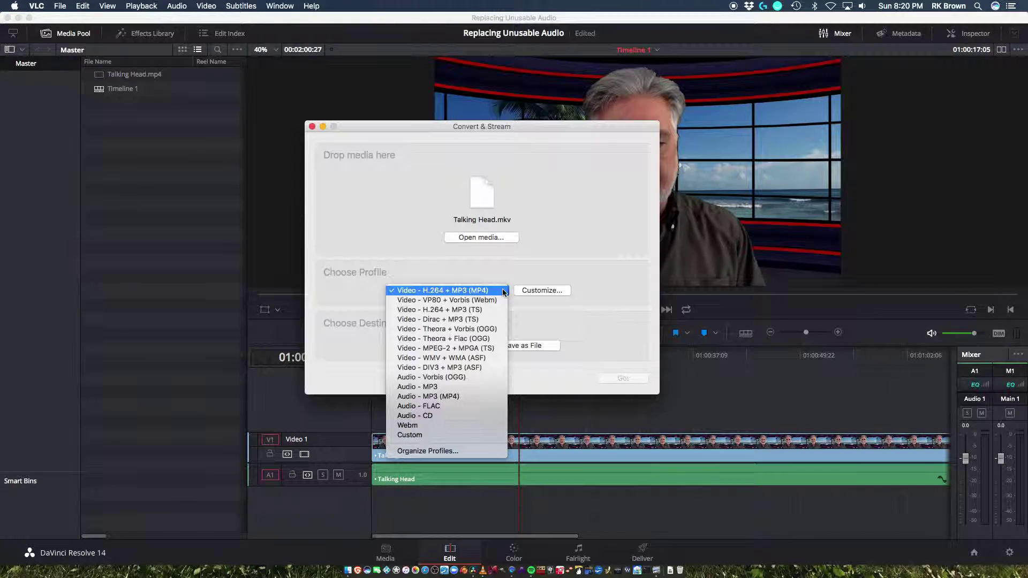
click(477, 387)
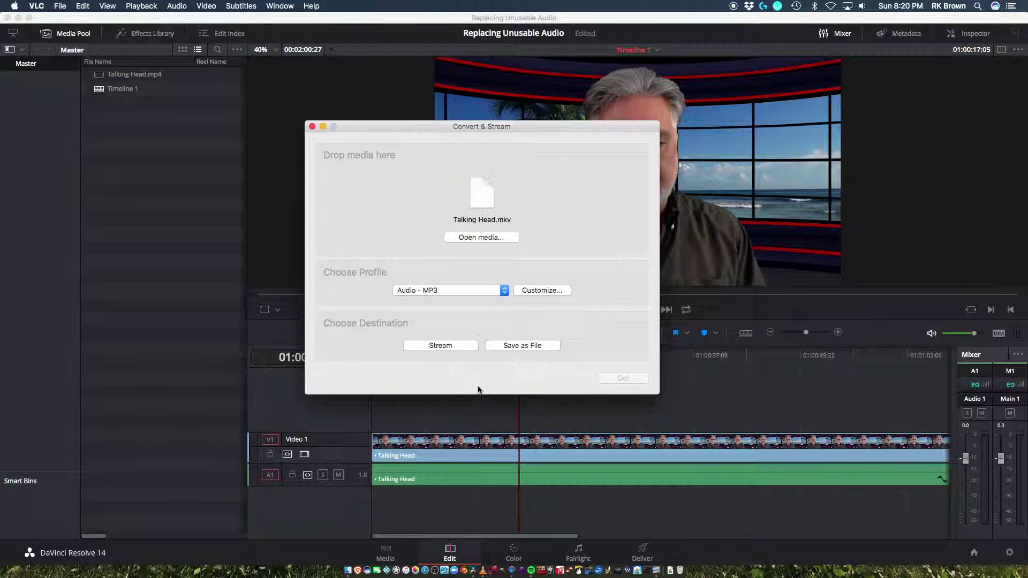
click(534, 291)
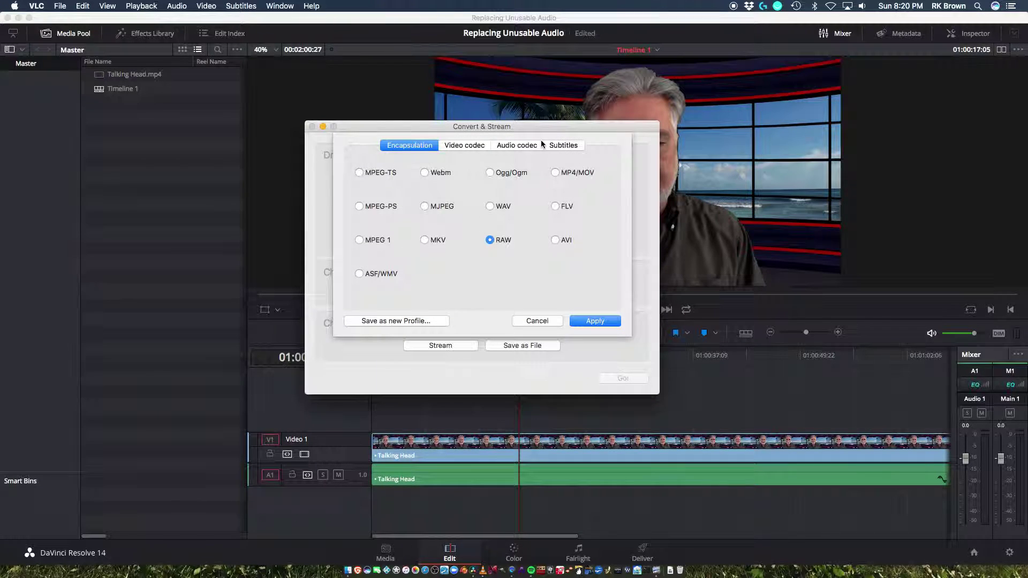
click(516, 146)
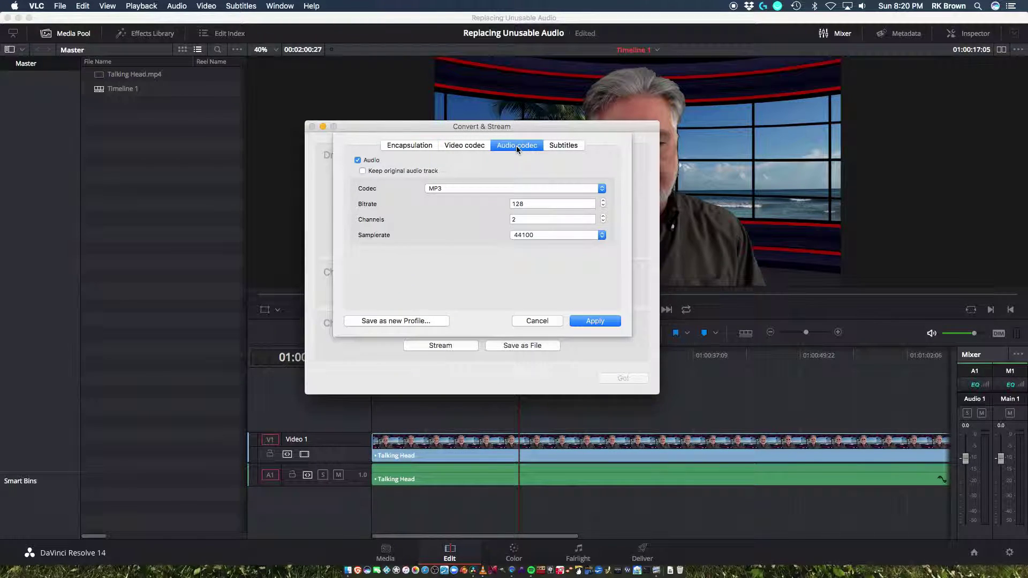
double_click(544, 204)
text(320)
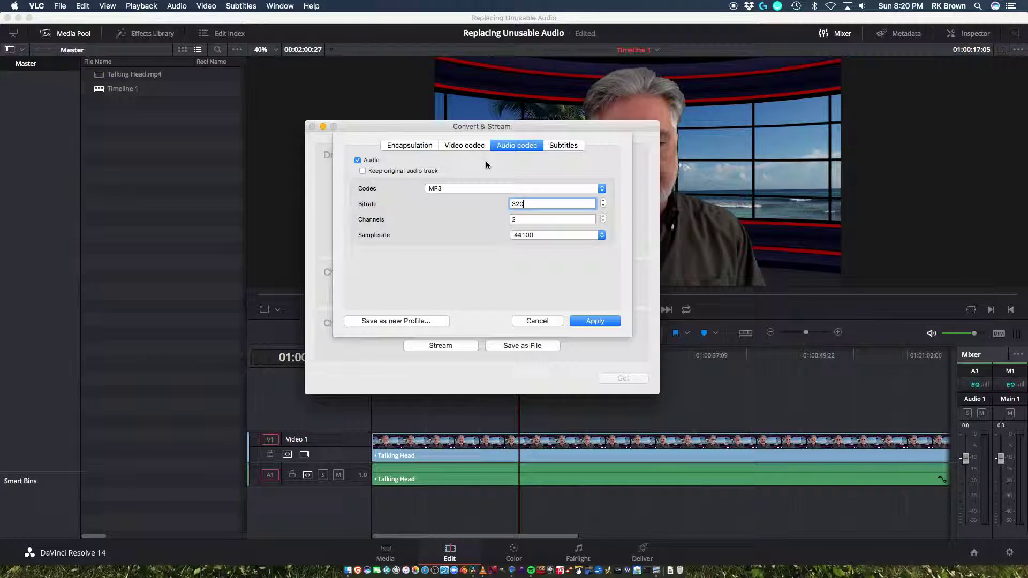
click(595, 322)
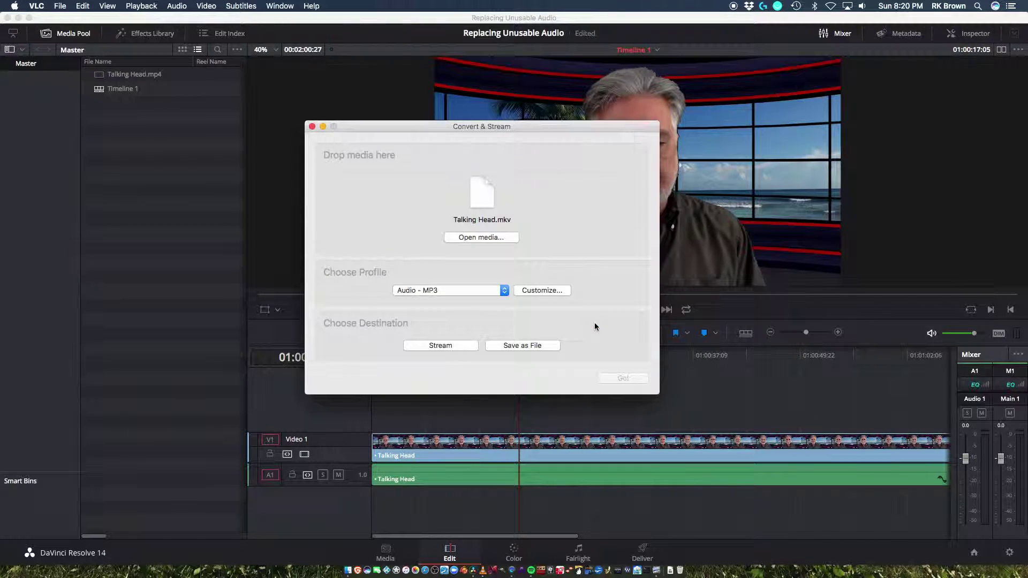
Save the output as Talking Head.mp3 in the Work folder and start the conversion.
click(532, 345)
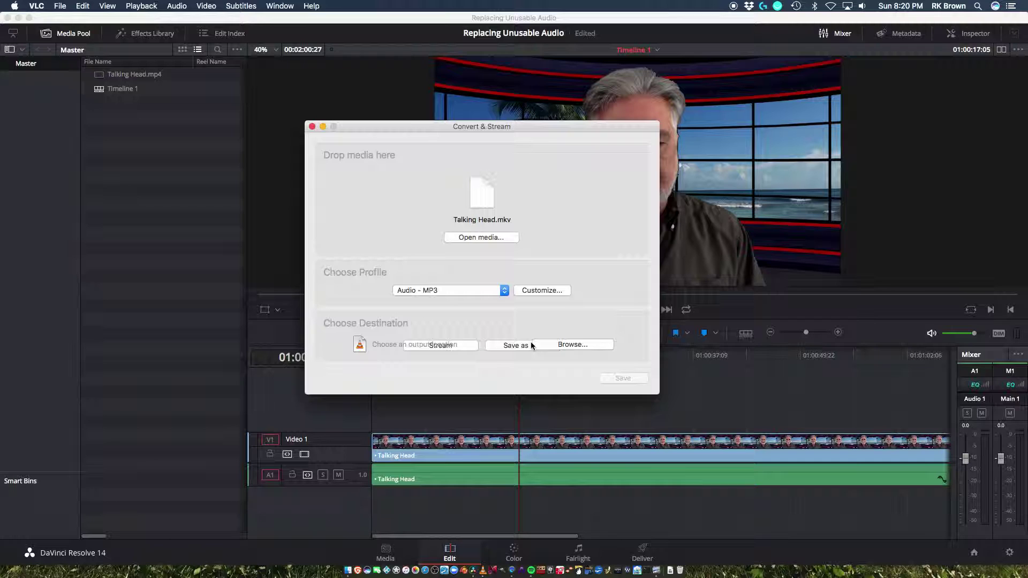
click(583, 346)
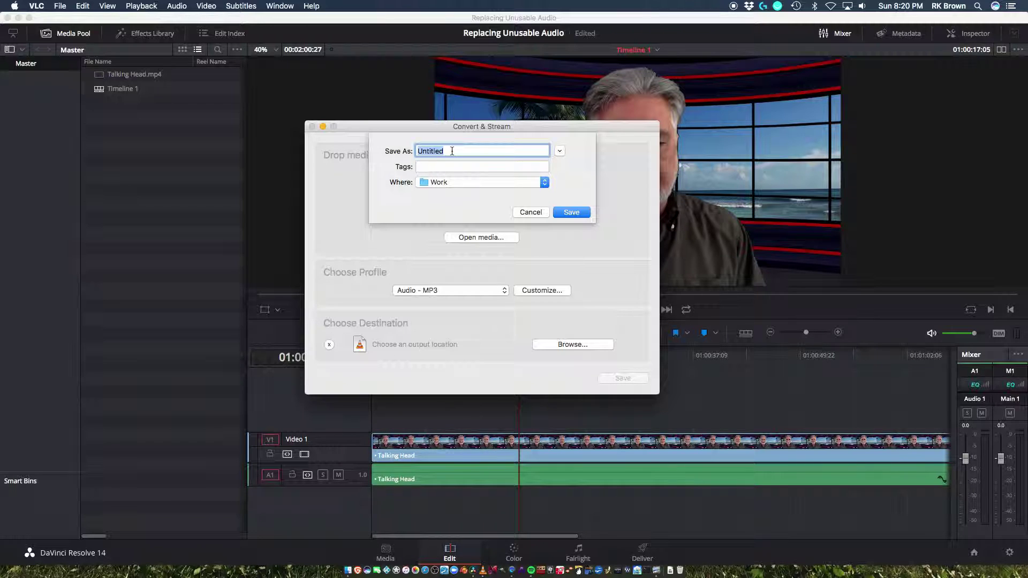
text(Talking He)
text(ad.mp3)
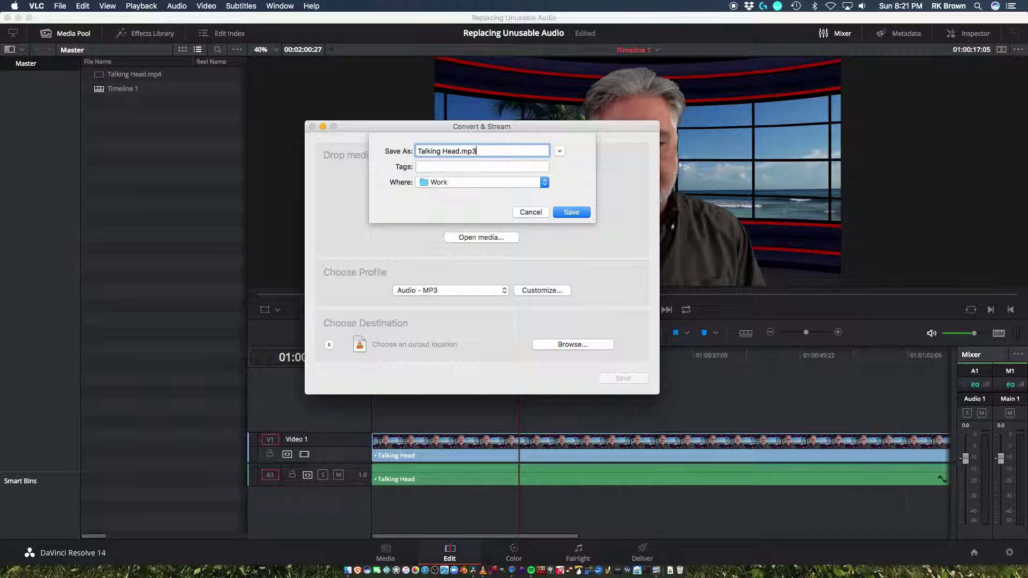
click(569, 213)
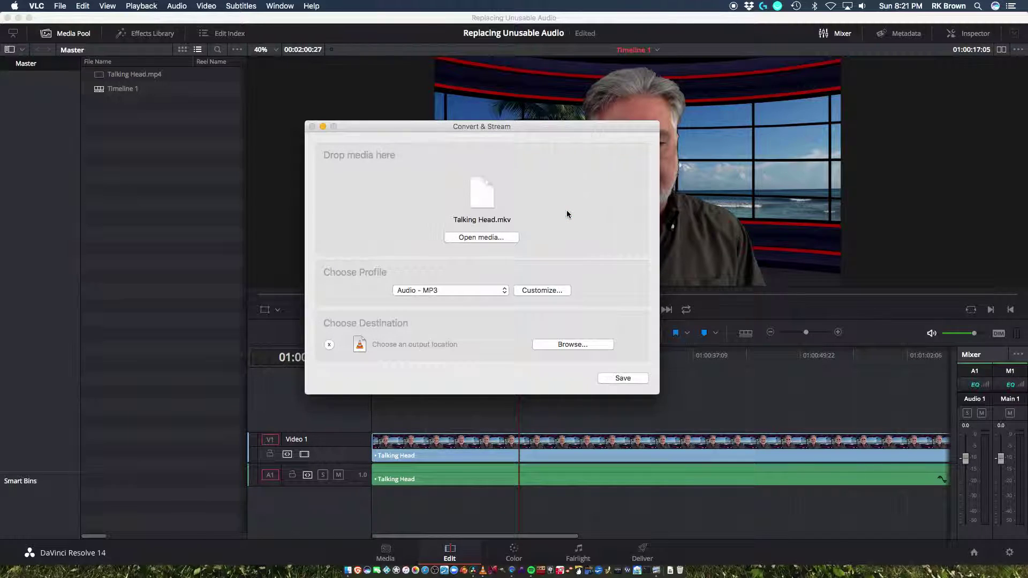
click(613, 381)
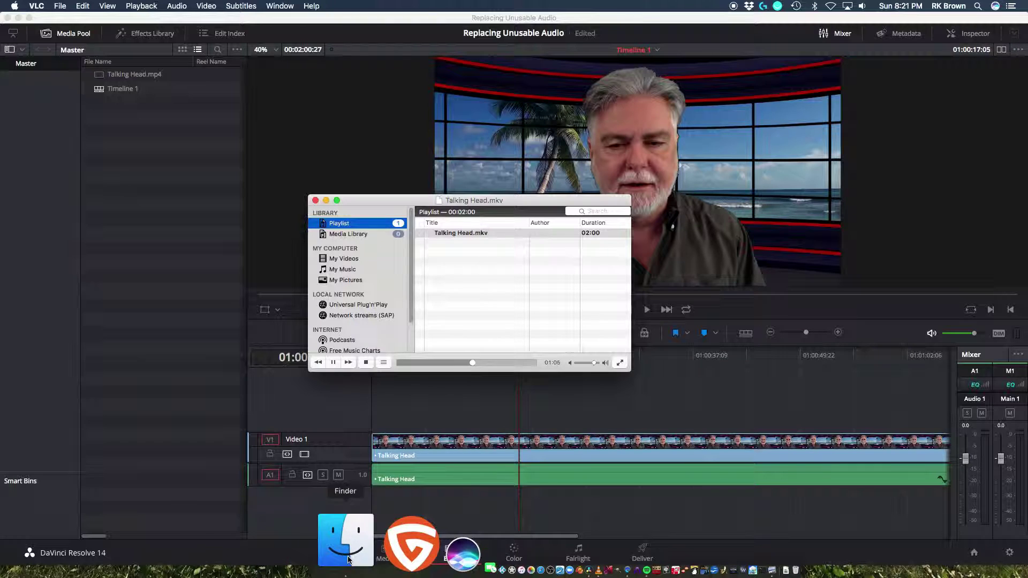
Drag Talking Head.mp3 from the Work folder into the Media Pool and close the Finder window.
click(348, 559)
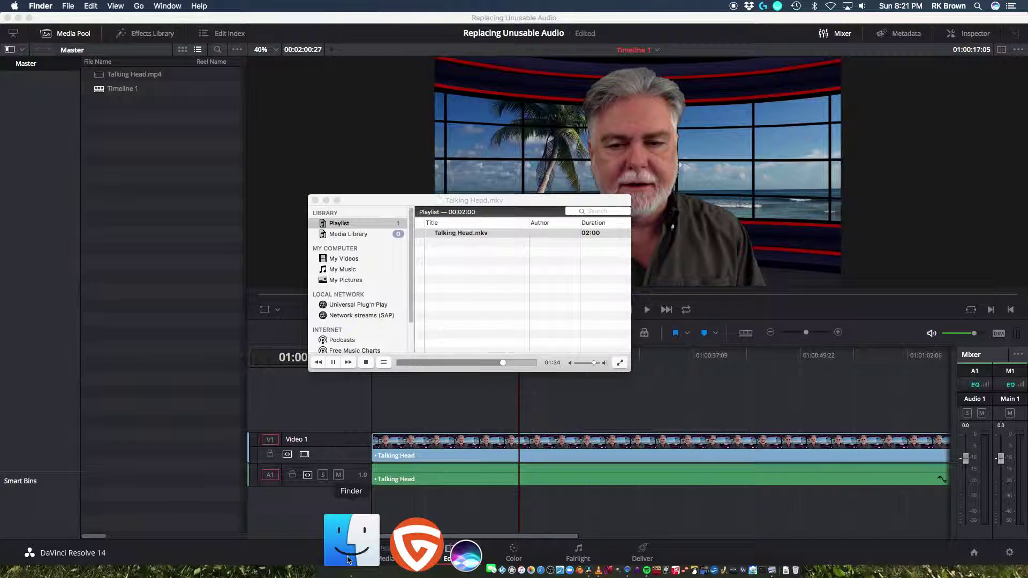
scroll(324, 286, down, 5)
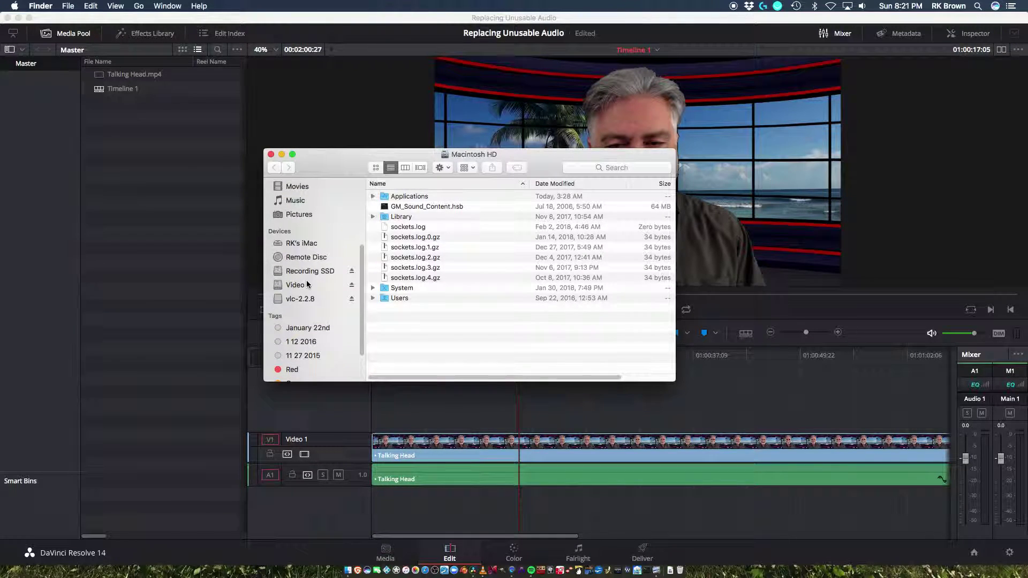
click(299, 285)
double_click(408, 207)
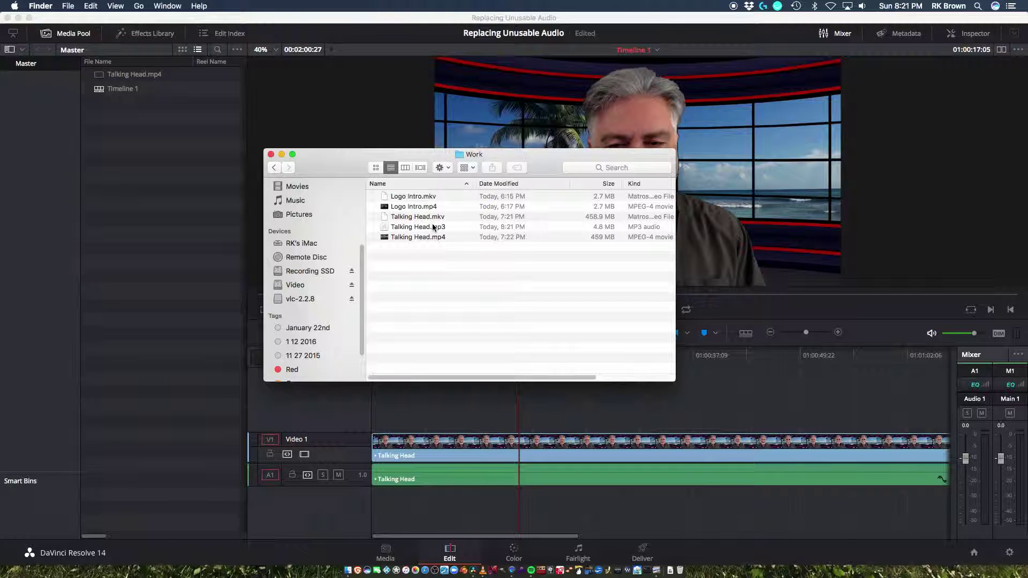
drag(432, 227, 177, 144)
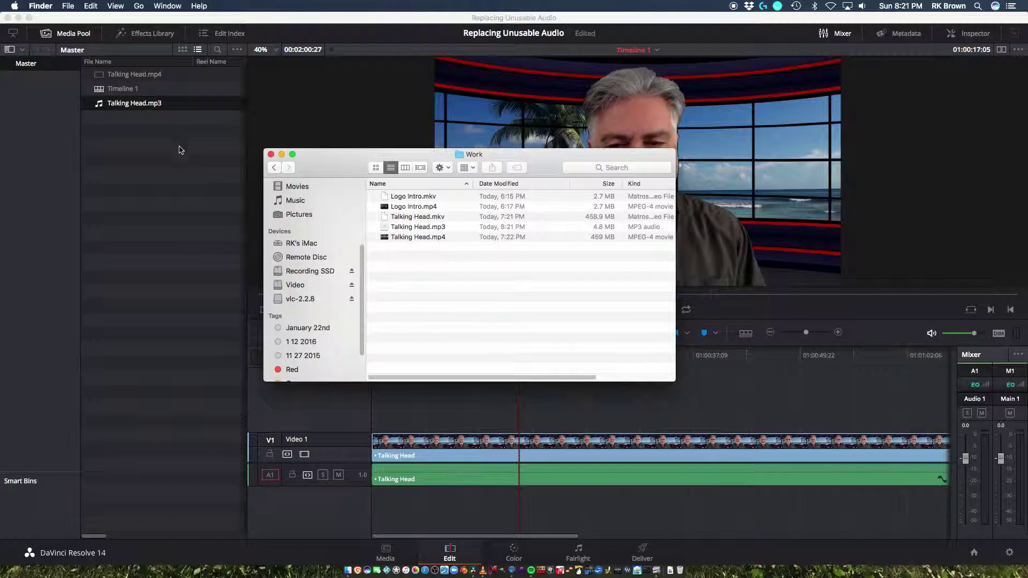
click(271, 154)
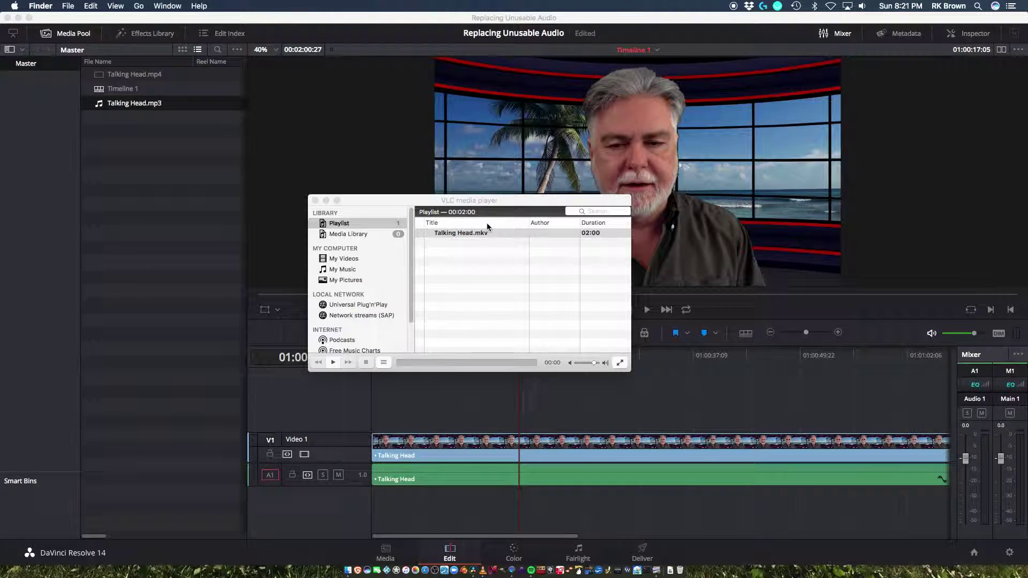
Put Talking Head.mp3 on a new A2 track and play the timeline from the start.
click(315, 201)
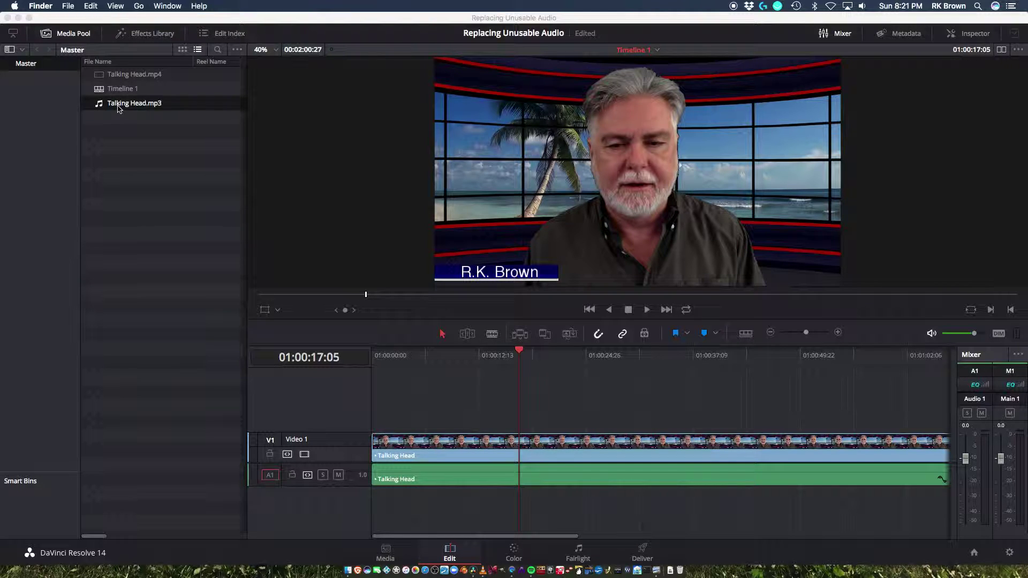
drag(118, 107, 374, 499)
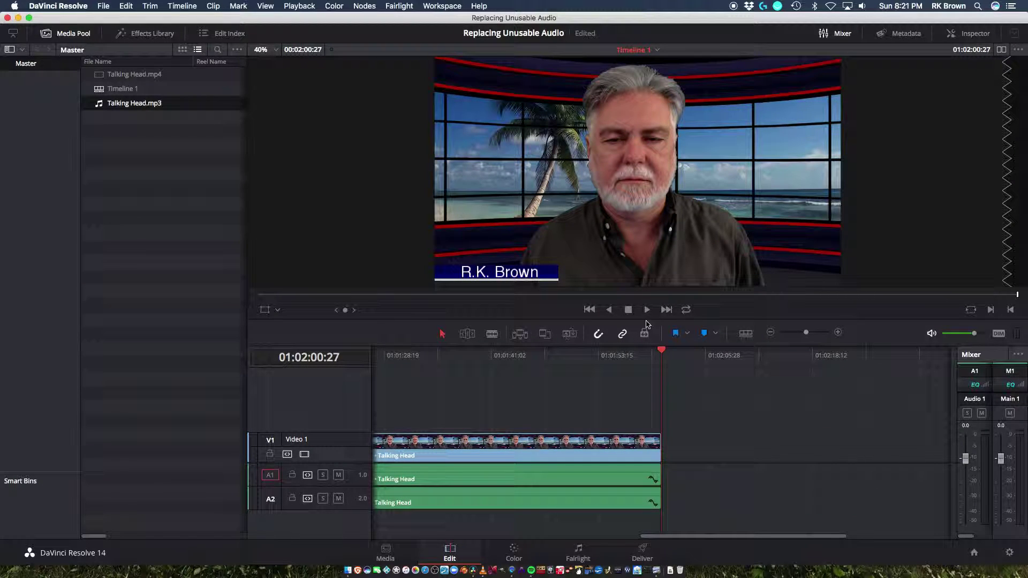
click(648, 311)
drag(661, 355, 353, 346)
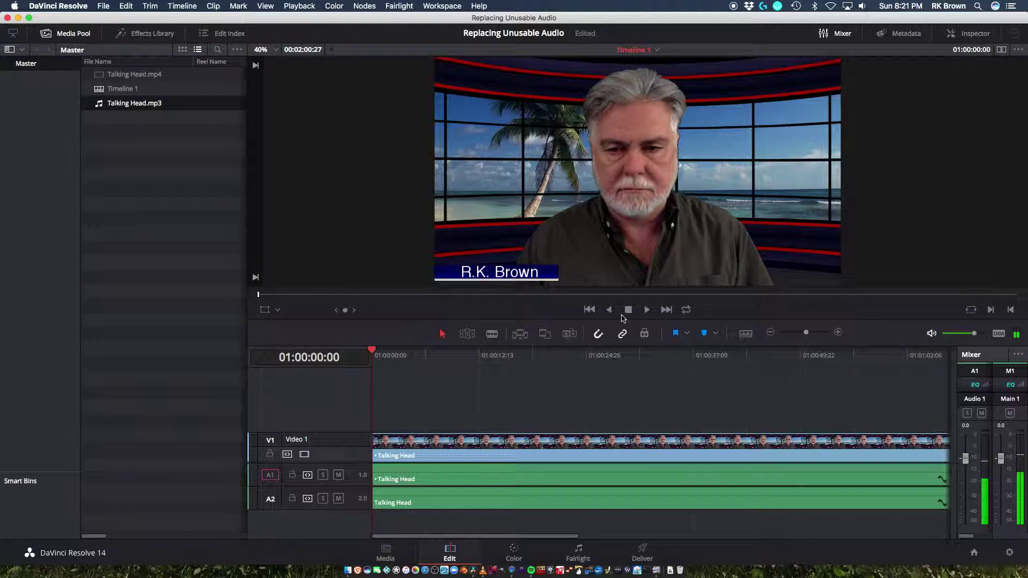
click(647, 311)
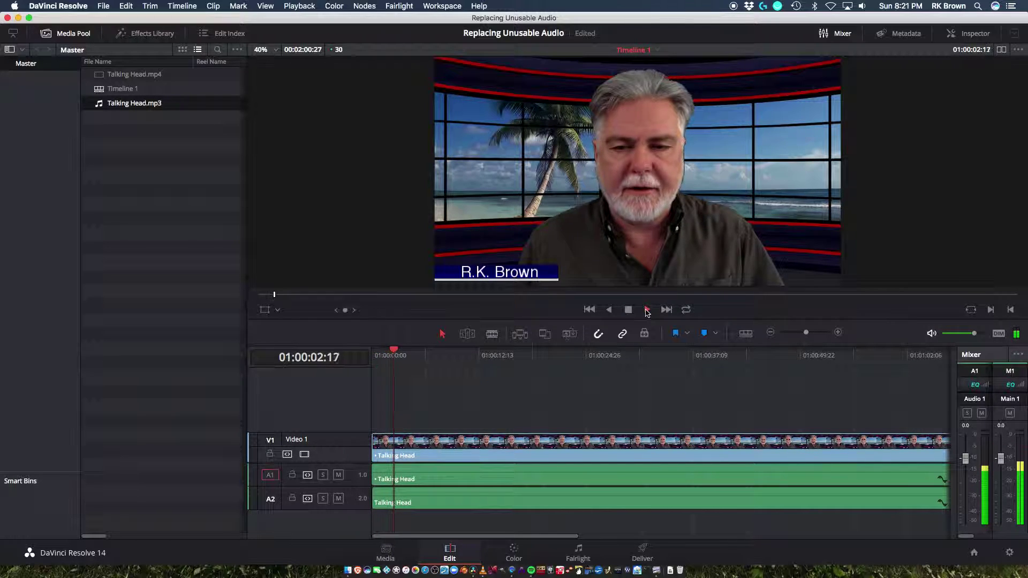
click(628, 310)
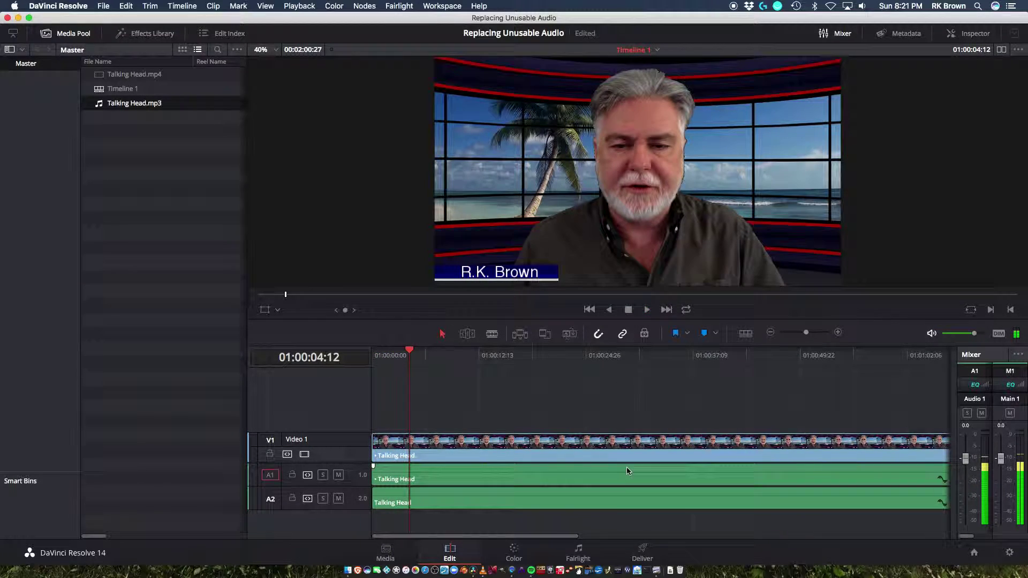
Shift the A2 clip one frame earlier and replay to check the sync.
drag(617, 497, 575, 495)
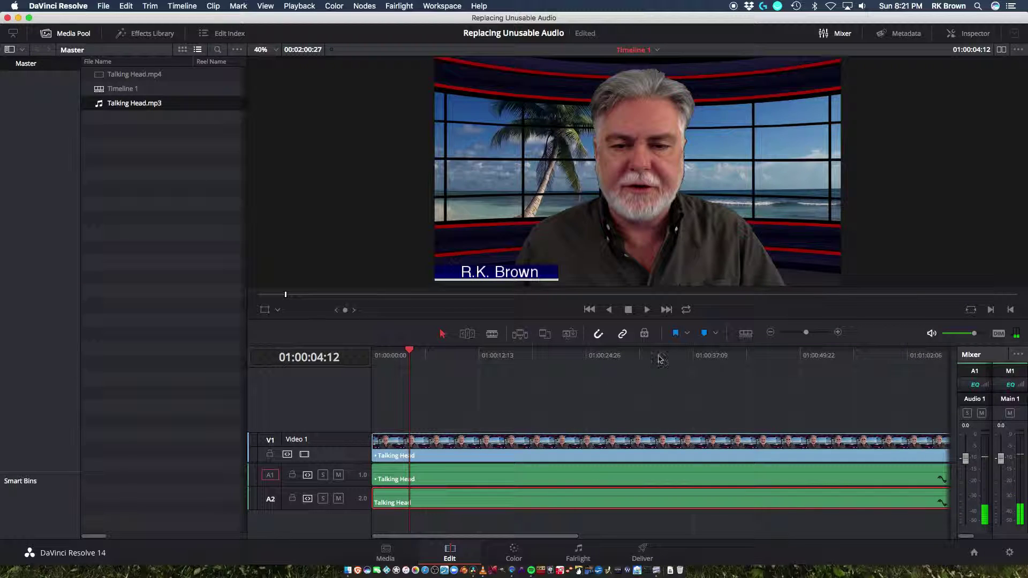
click(646, 310)
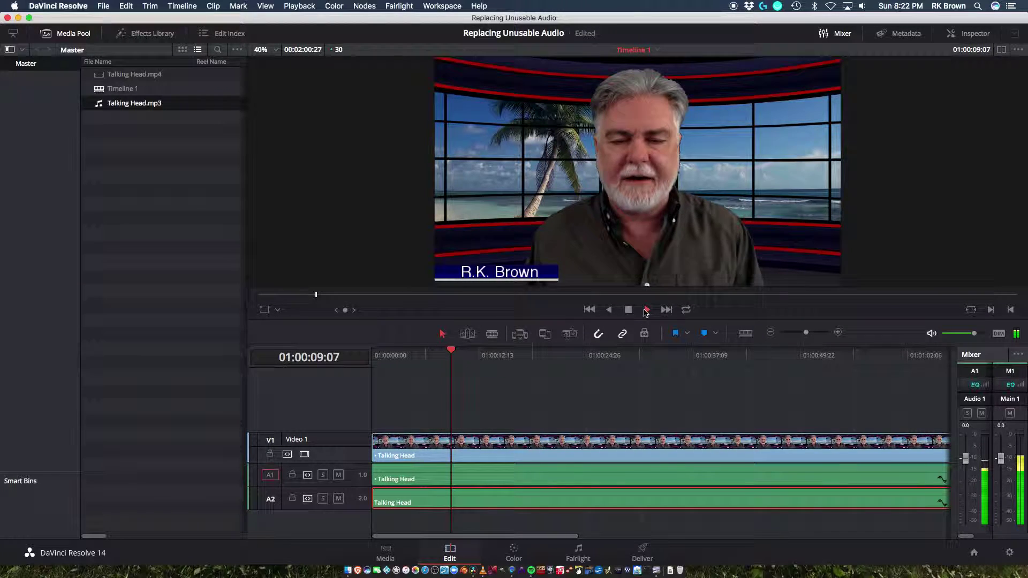
click(647, 310)
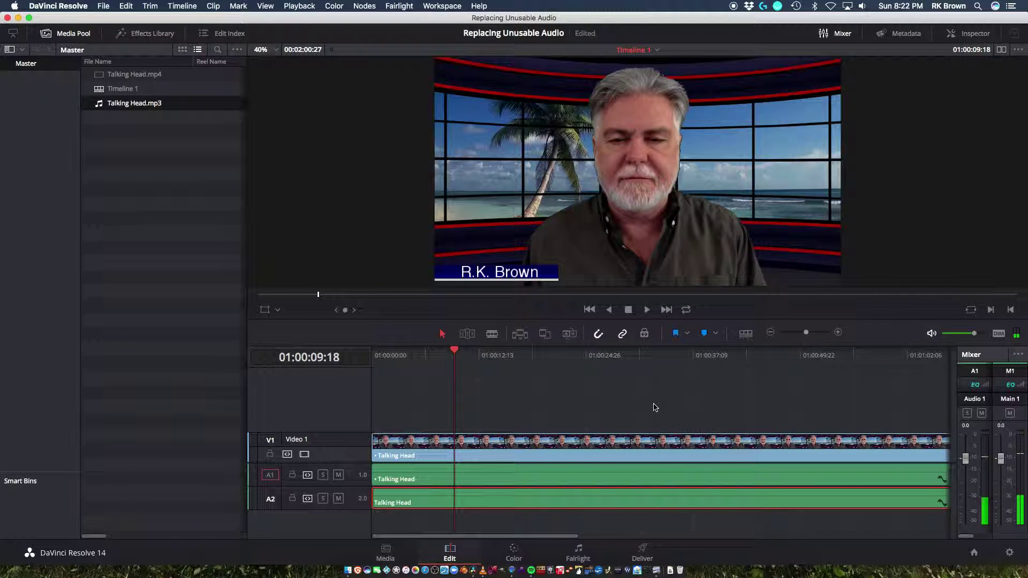
On the Fairlight page, change the Audio 2 track type to Mono.
click(580, 555)
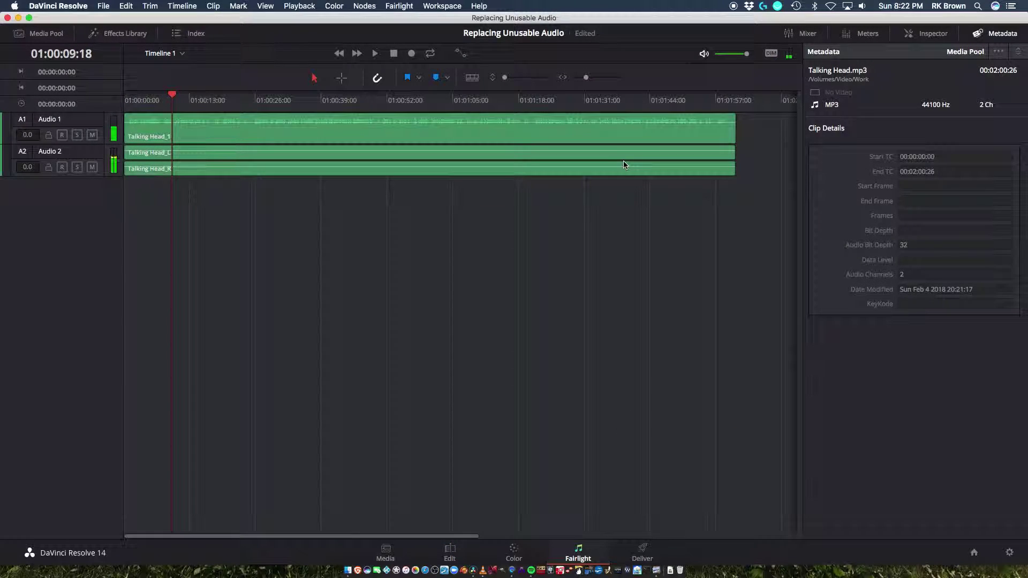
right_click(81, 153)
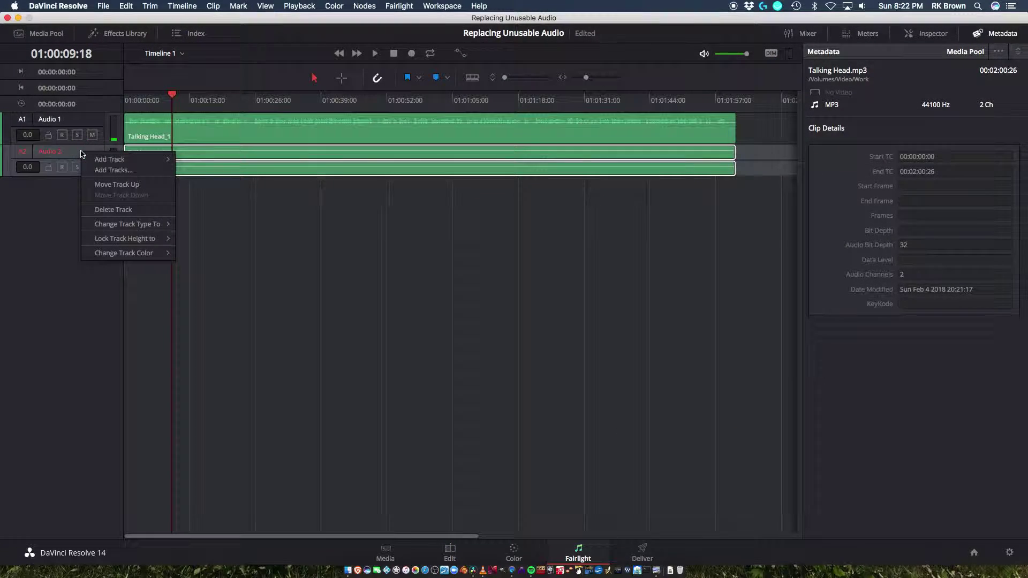
mouse_move(139, 223)
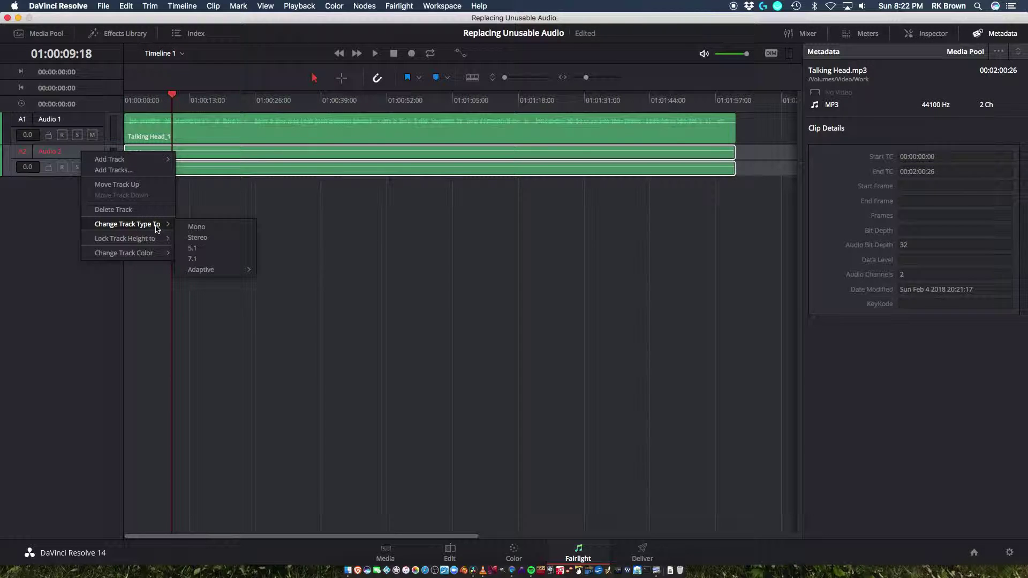
click(219, 229)
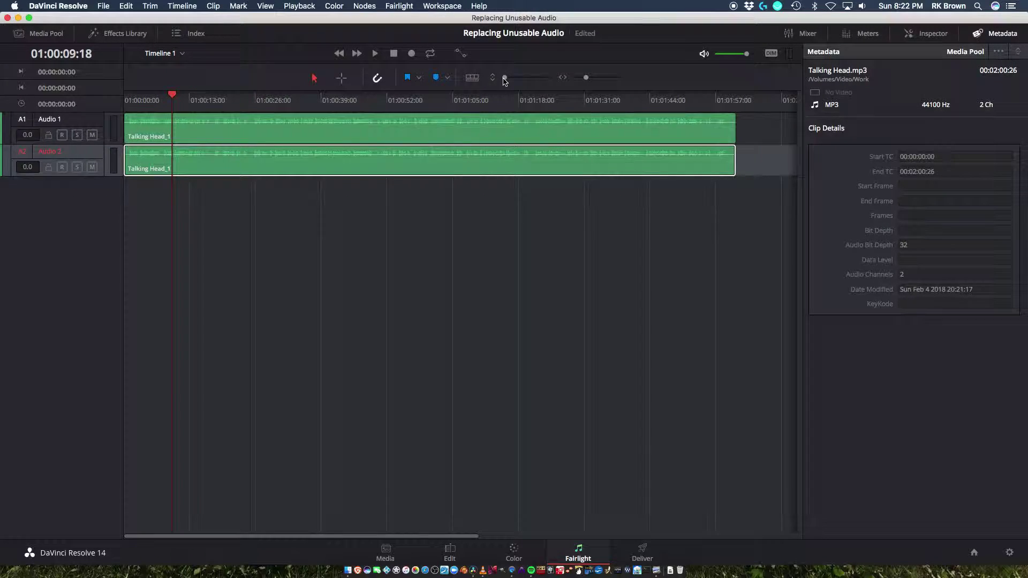
Zoom in on the waveforms and drag the MP3 clip right until it matches Audio 1.
drag(504, 80, 522, 87)
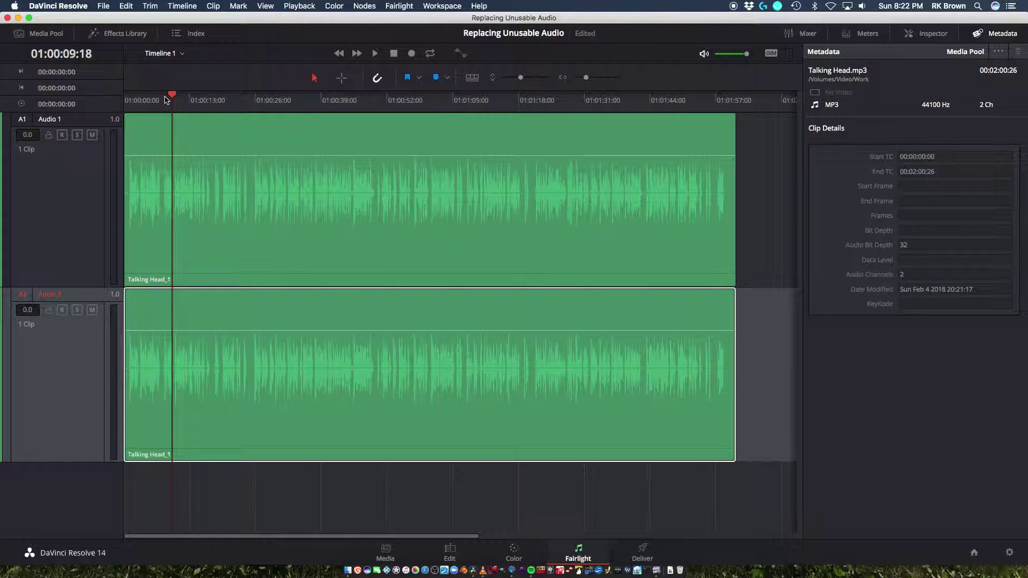
drag(172, 100, 110, 96)
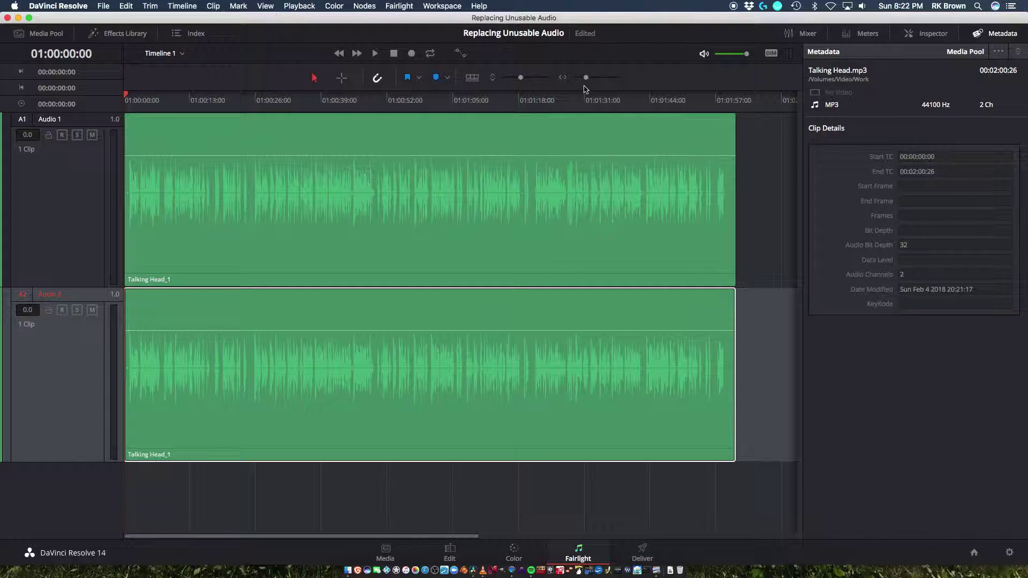
drag(586, 78, 596, 88)
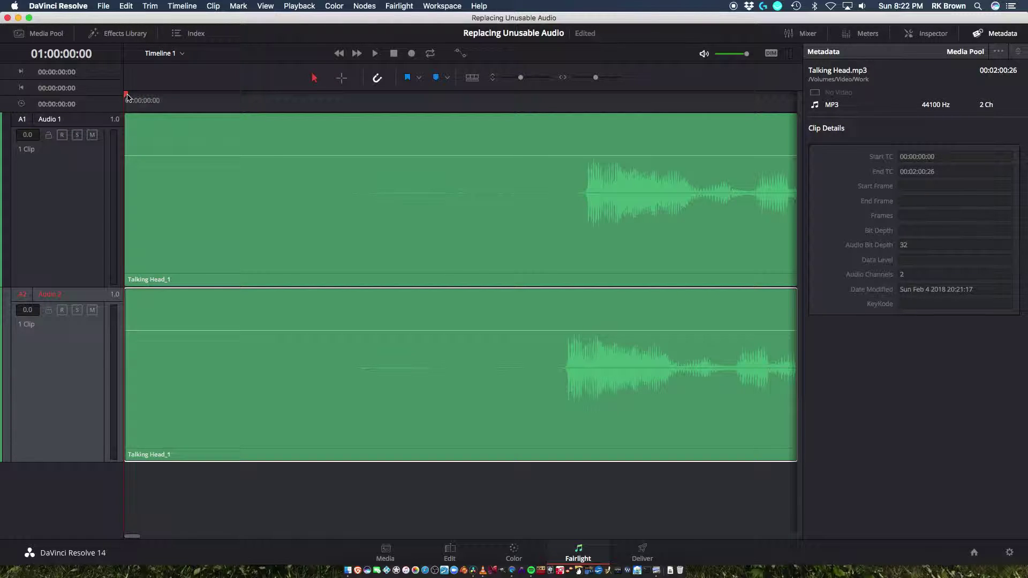
drag(127, 98, 581, 166)
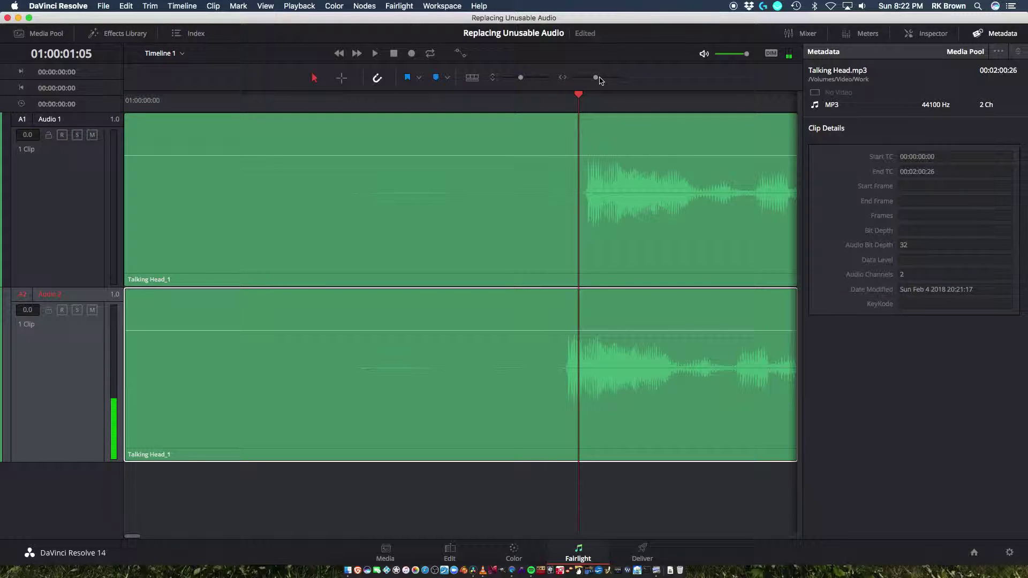
drag(596, 79, 603, 85)
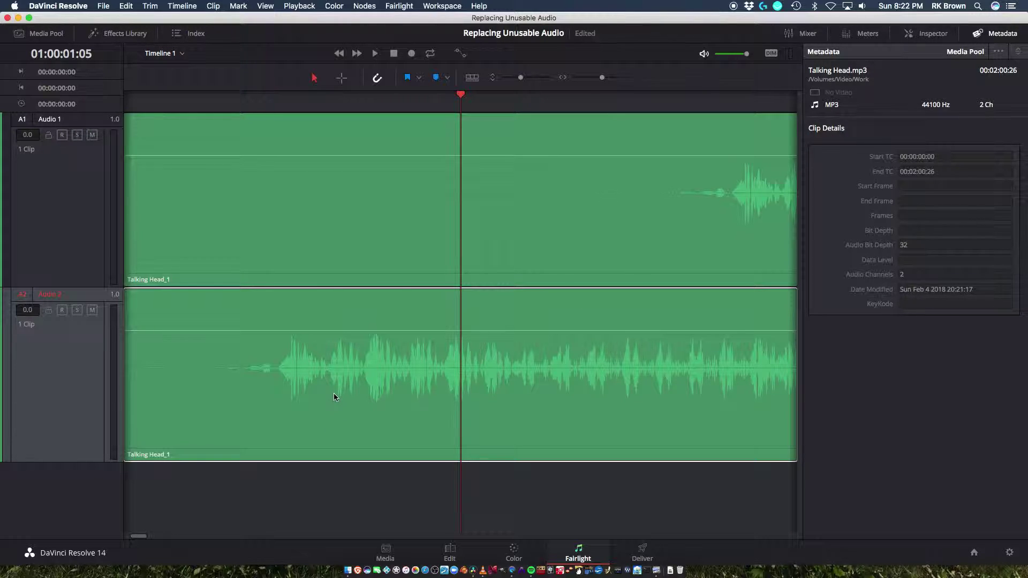
drag(334, 396, 654, 432)
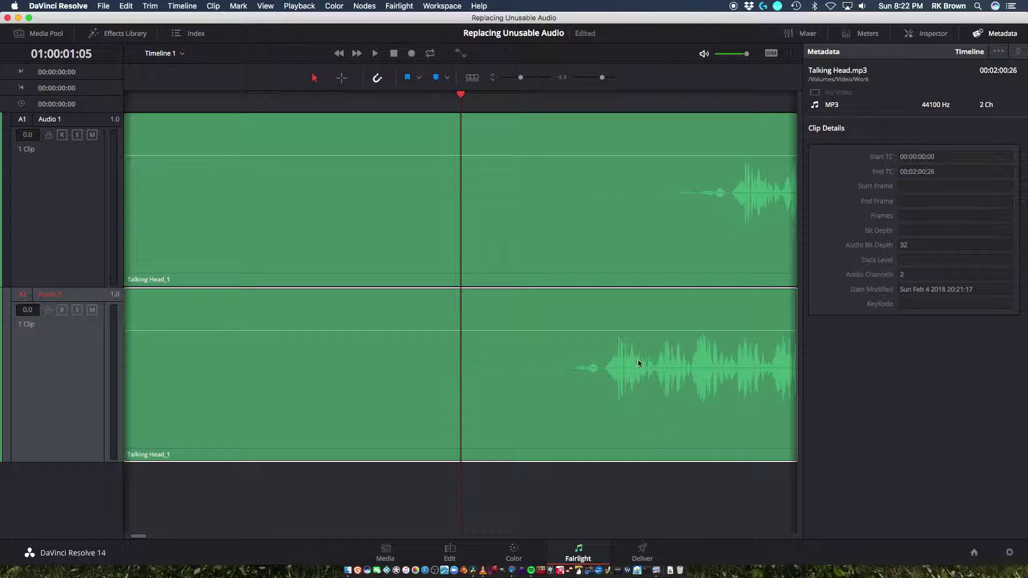
drag(608, 386, 731, 384)
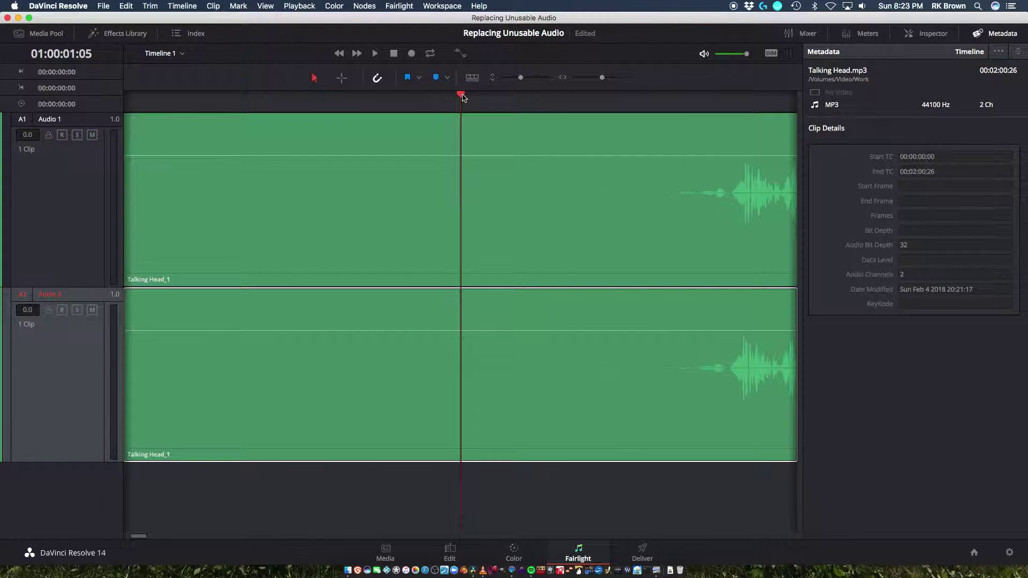
drag(458, 95, 587, 132)
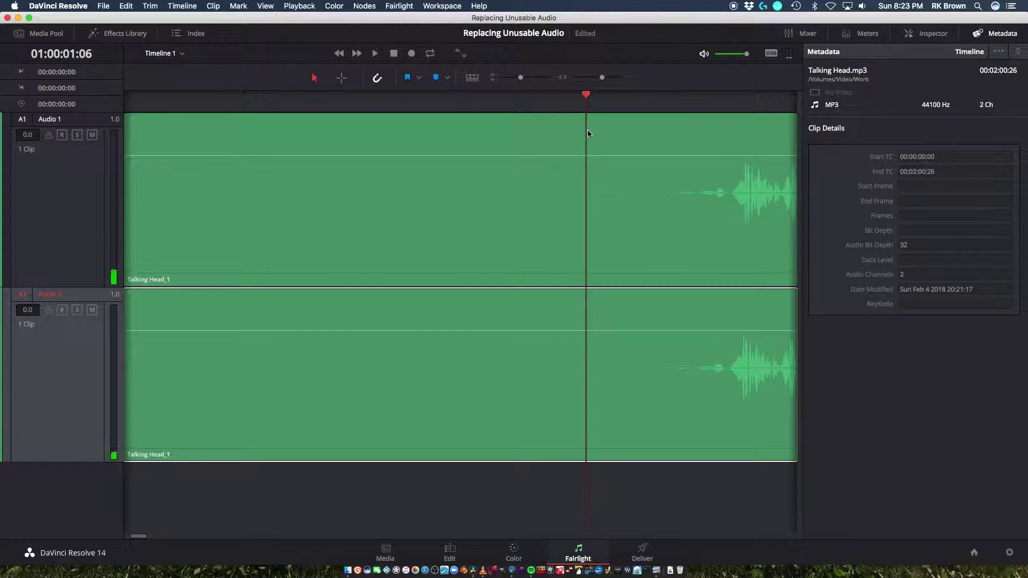
drag(602, 77, 608, 80)
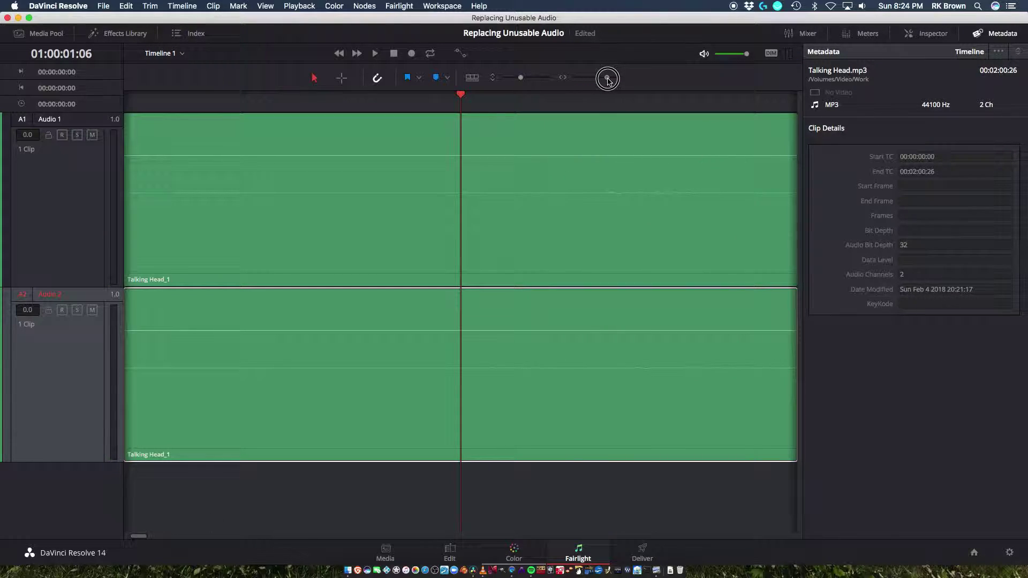
Nudge the Audio 2 MP3 clip slightly left and play both tracks to check sync.
click(512, 396)
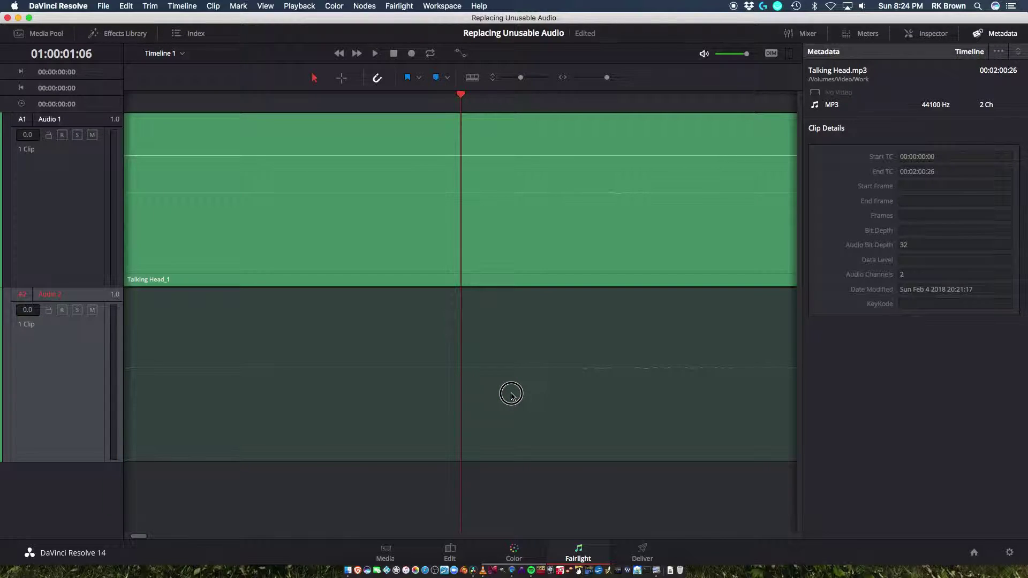
drag(503, 397, 483, 400)
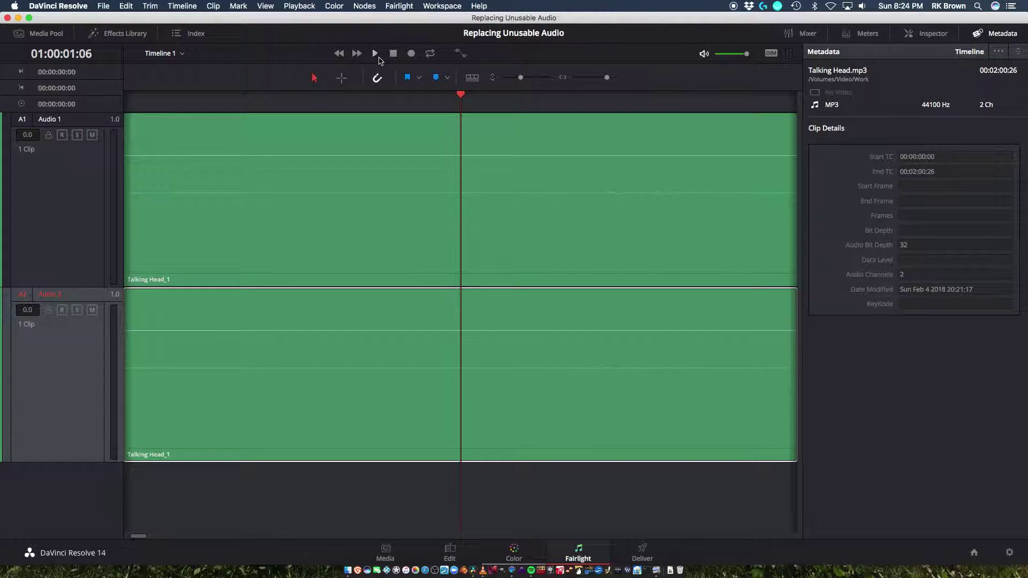
click(376, 55)
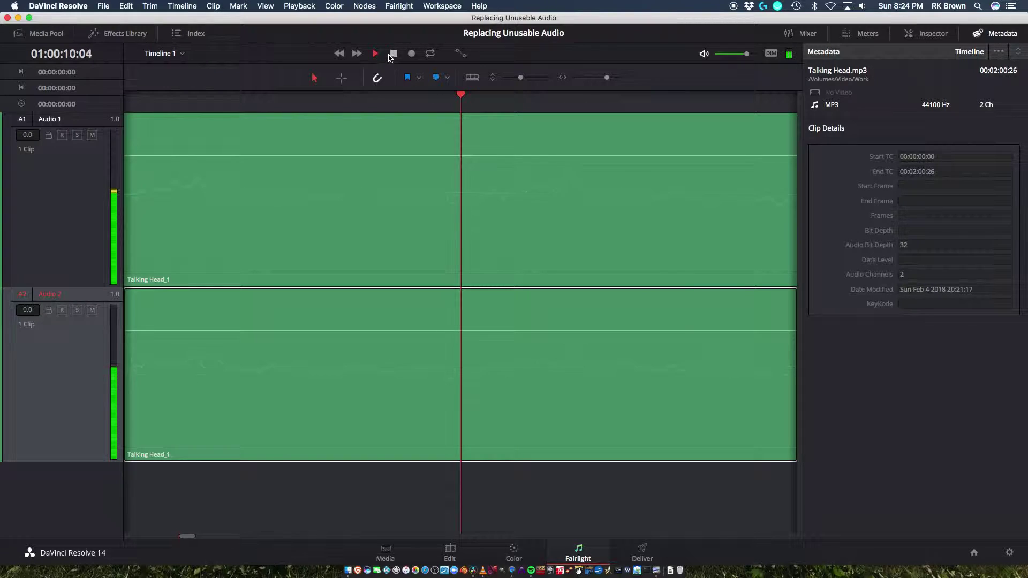
click(394, 54)
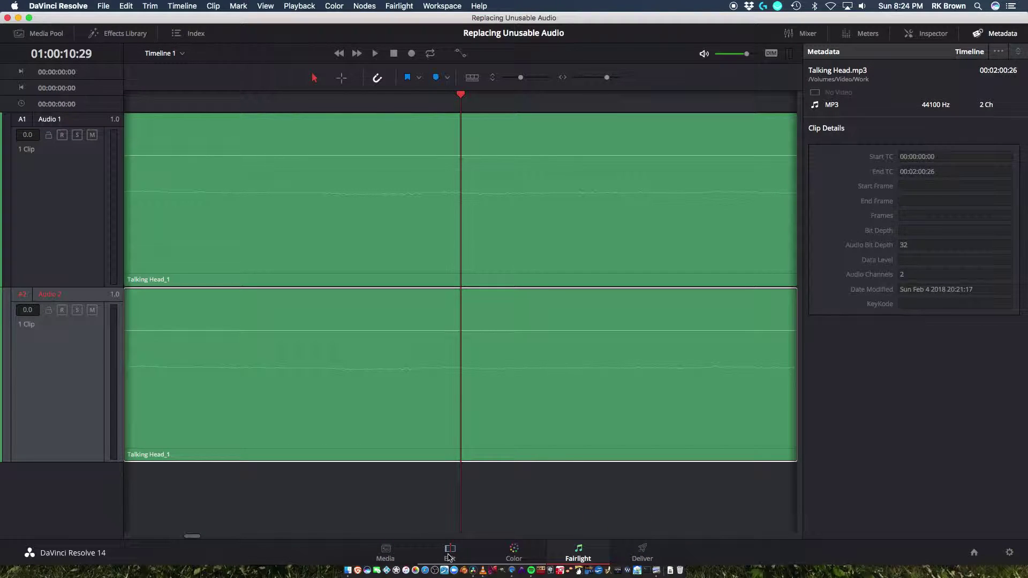
On the Edit page, mute Audio 1 and play the video from the start with only the MP3 audio.
click(449, 555)
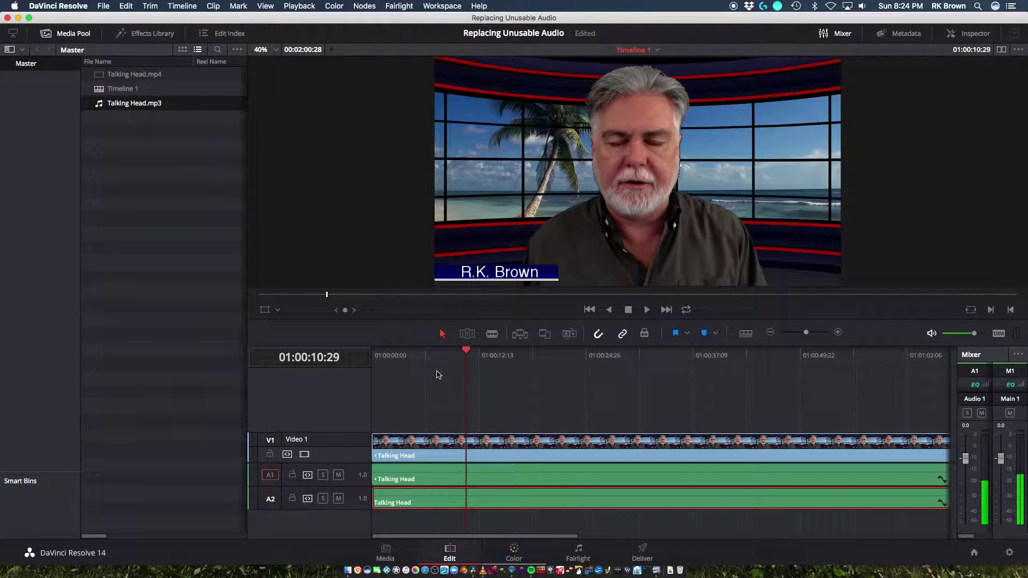
drag(466, 351, 371, 352)
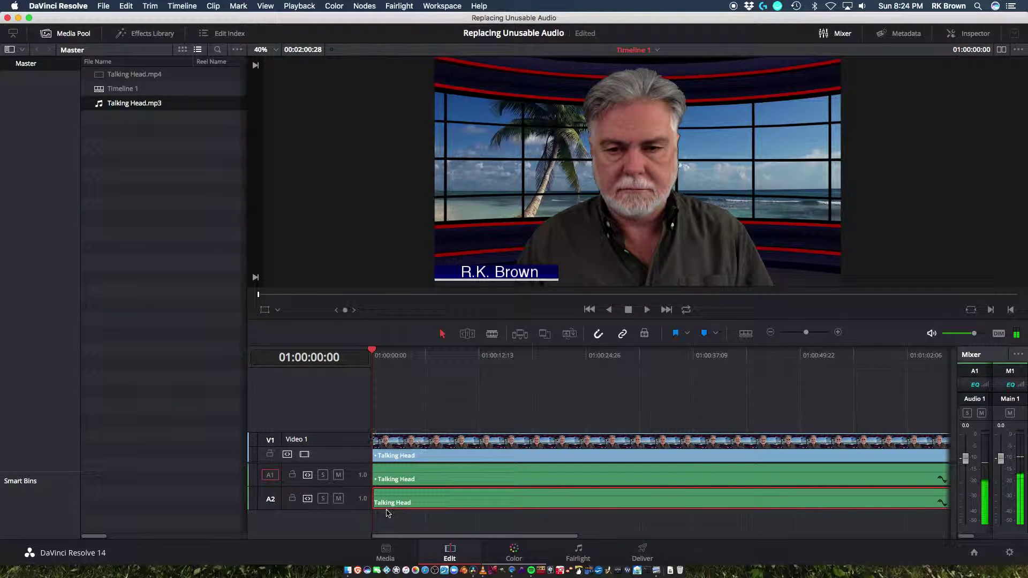
click(337, 476)
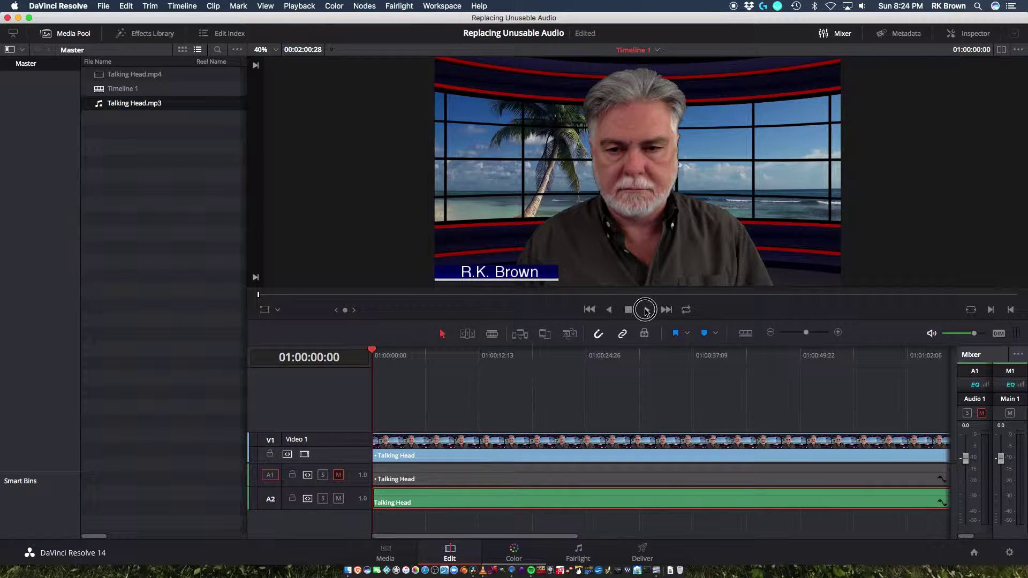
click(645, 311)
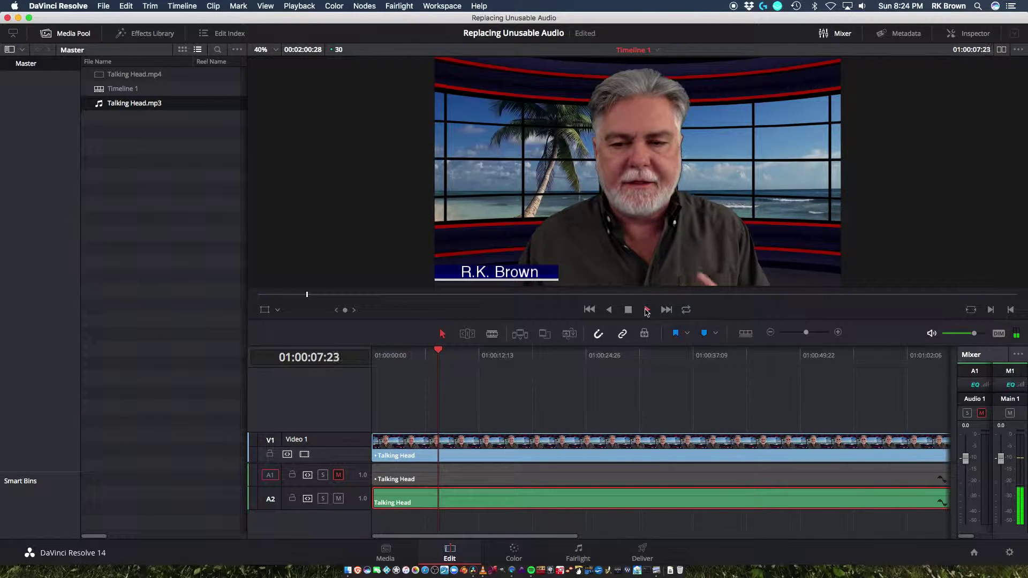
click(588, 310)
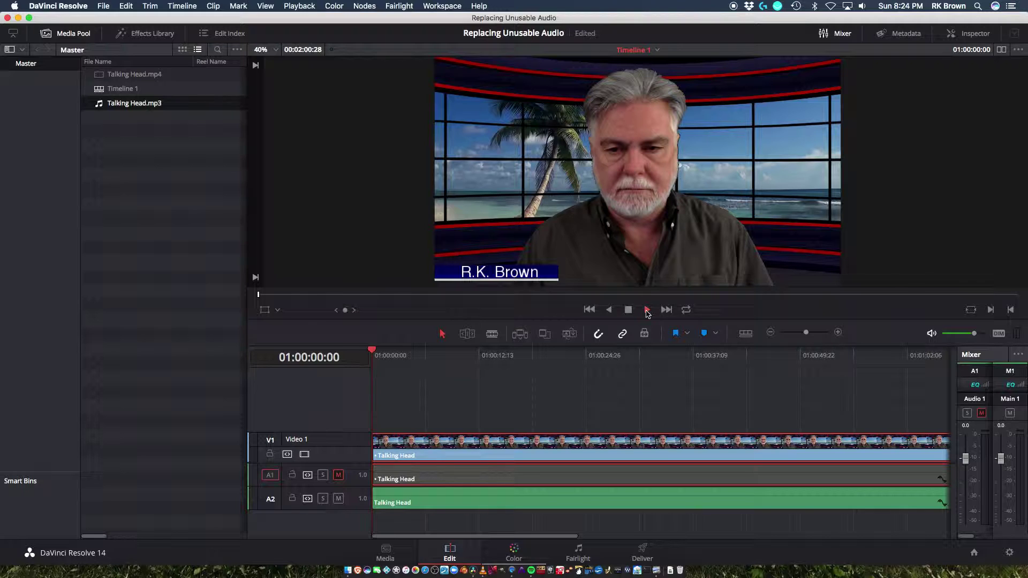
click(648, 312)
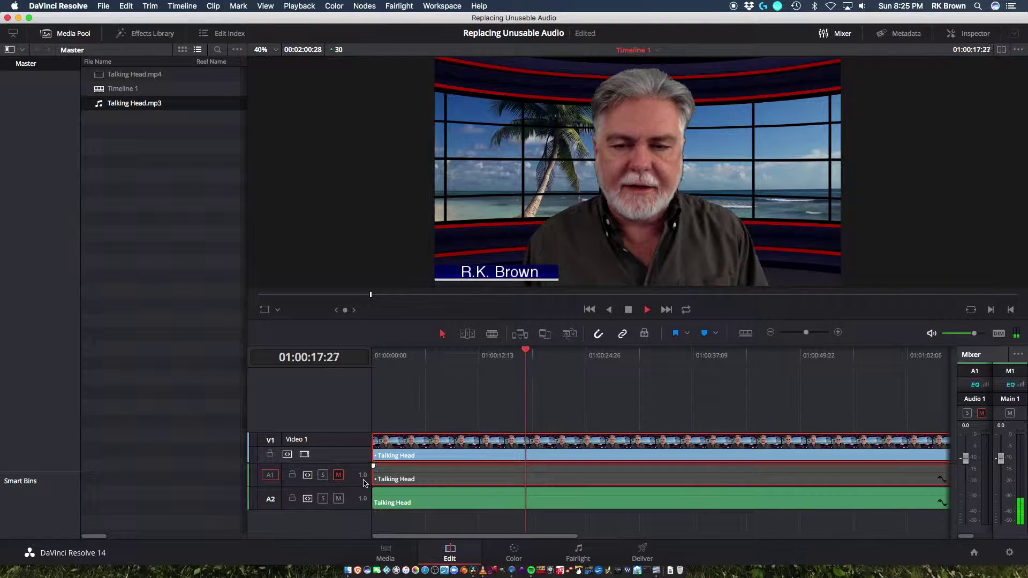
Listen to original Audio 1 alone during playback, then re-mute it, keep the Audio 2 MP3 audible, and stop at 01:00:34:28.
click(338, 474)
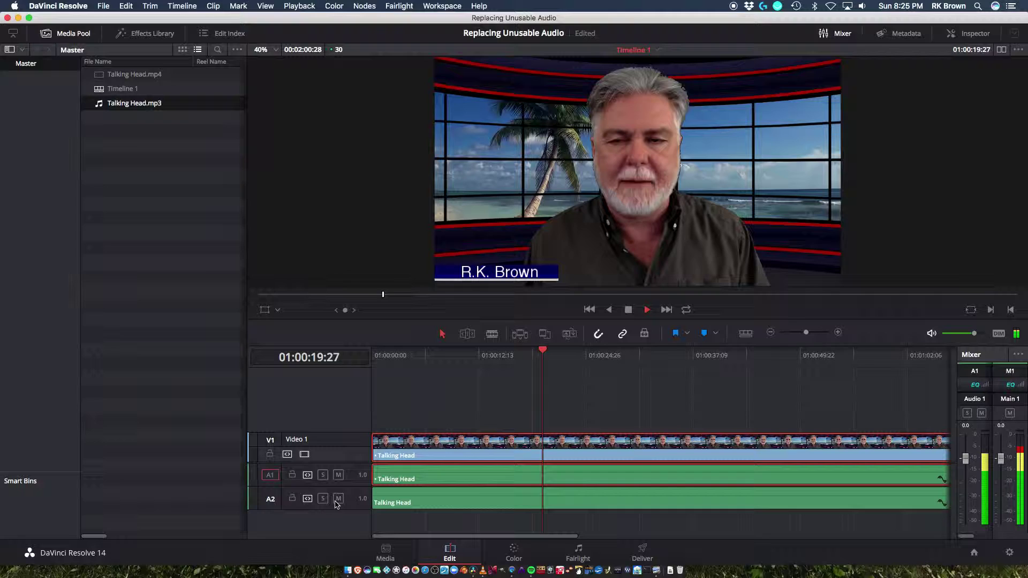
click(338, 499)
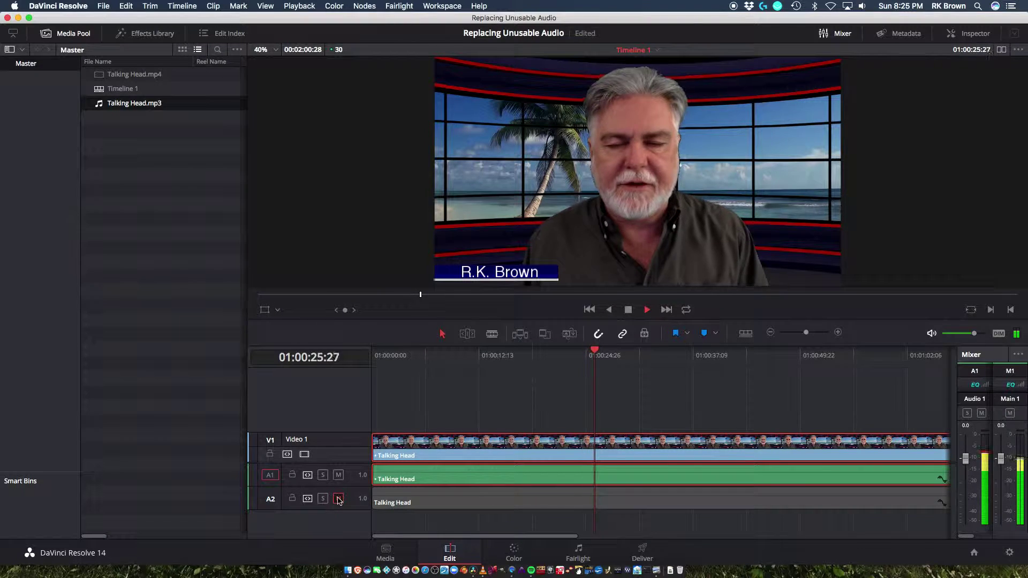
click(338, 499)
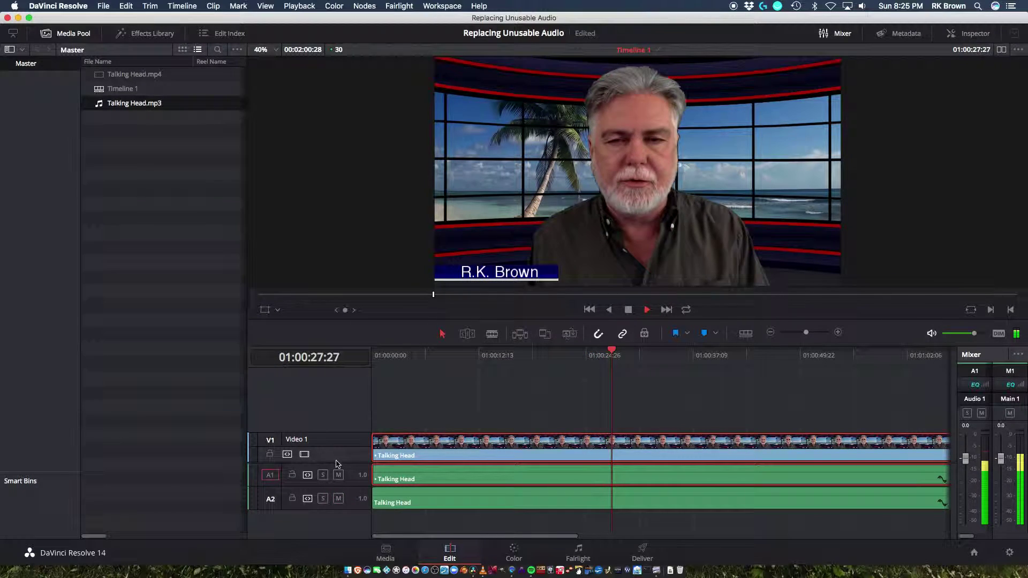
click(338, 474)
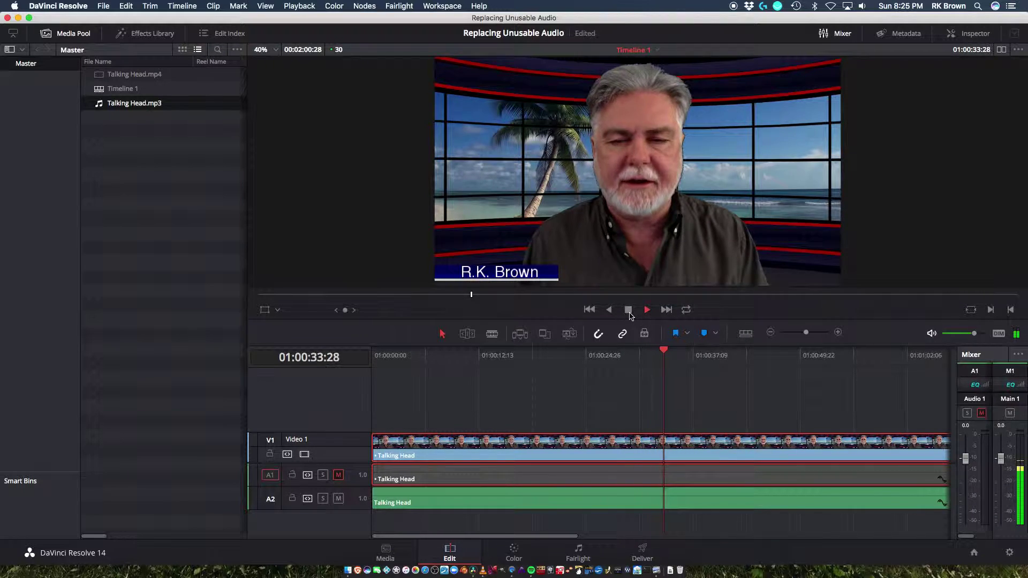
click(628, 310)
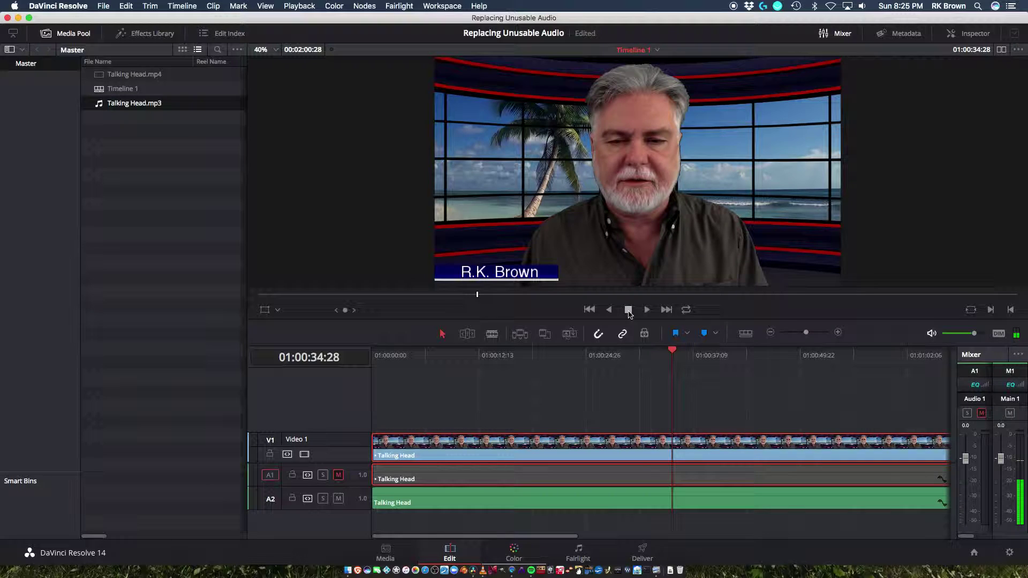